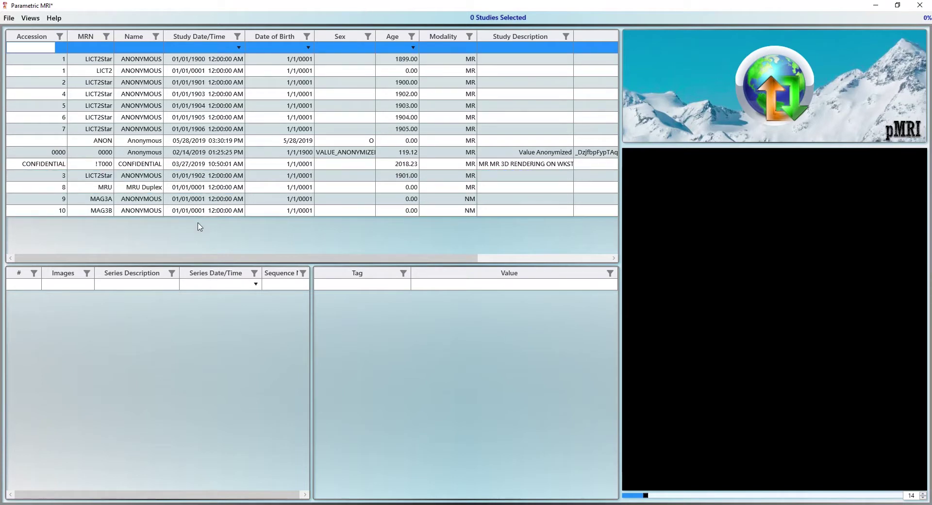
# - Open the MRU study (study 8) and scroll through the Ax Diff TRACE series (series 5)
pyautogui.click(201, 189)
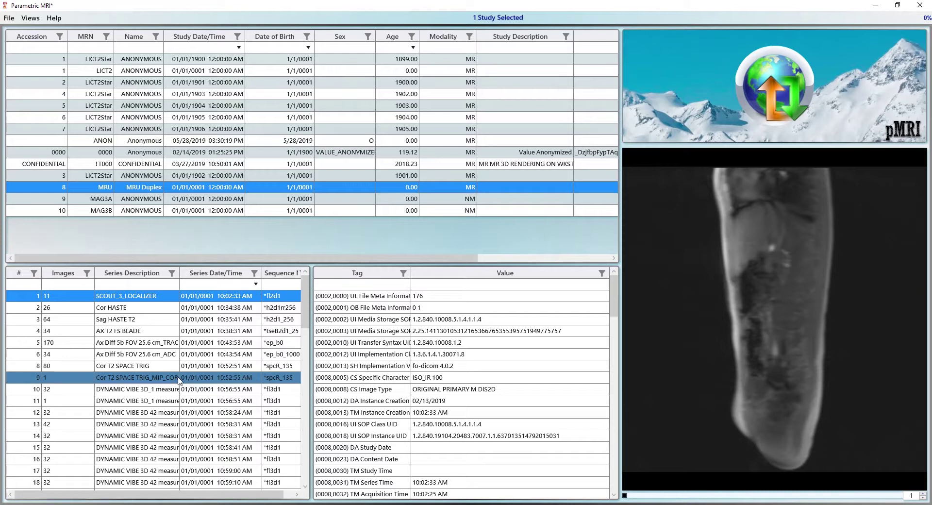
pyautogui.click(179, 343)
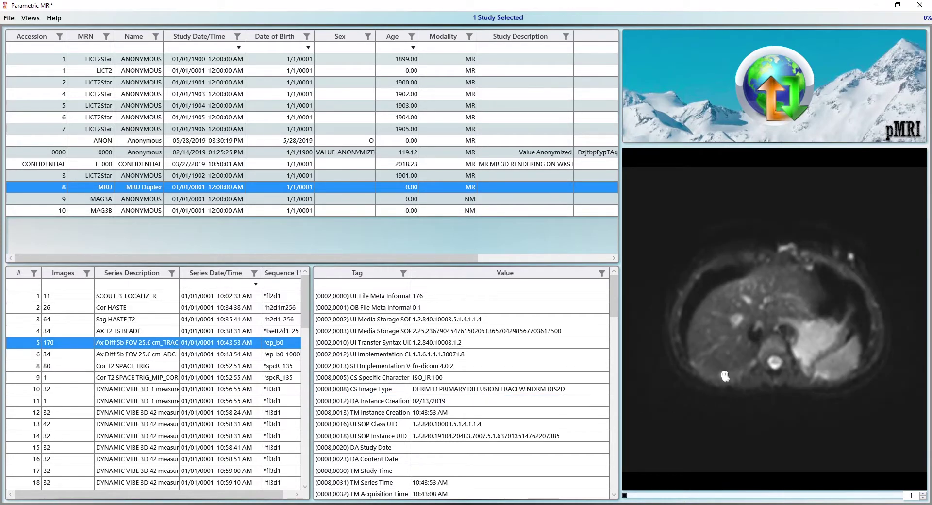
pyautogui.scroll(-18, 733, 357)
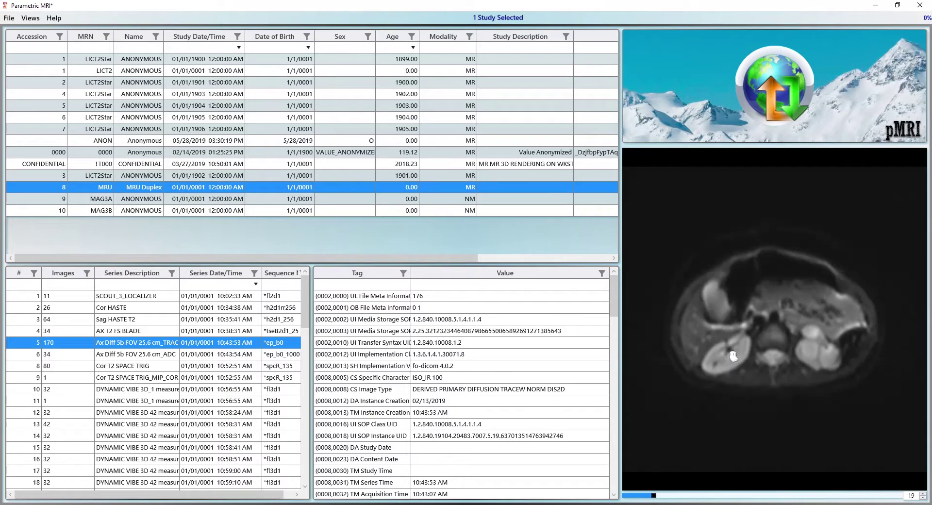
pyautogui.scroll(-20, 733, 357)
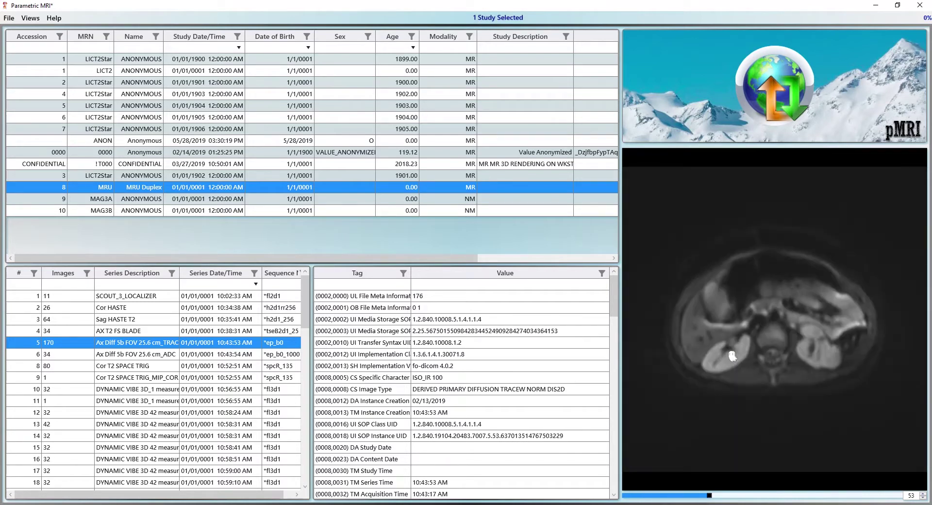
pyautogui.scroll(-8, 733, 357)
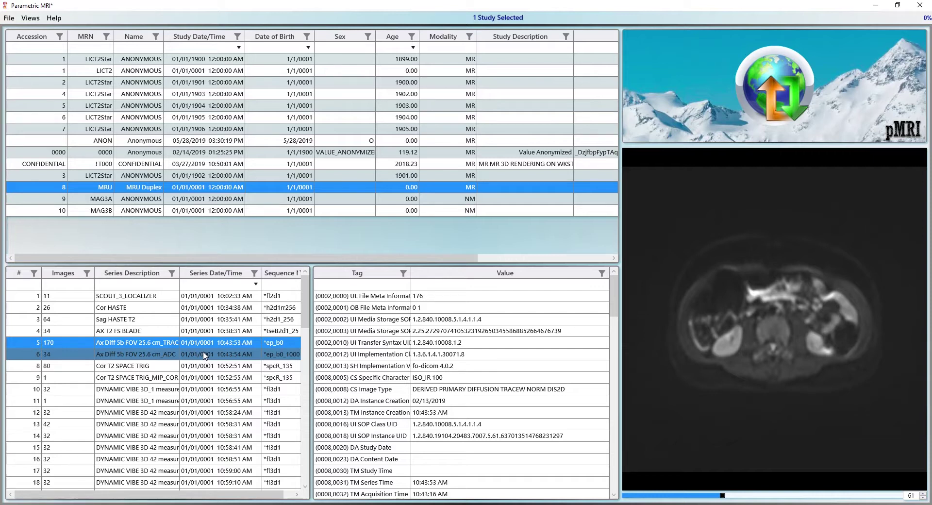
pyautogui.scroll(-20, 791, 330)
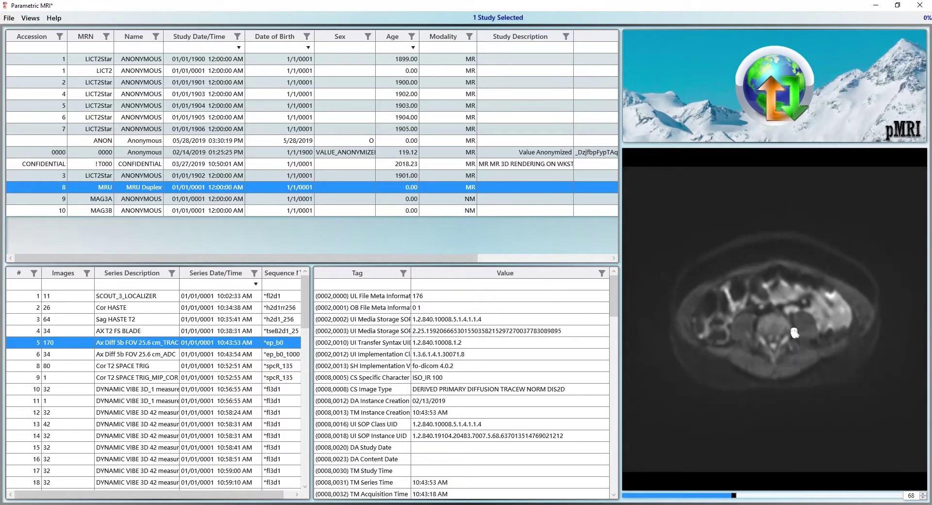
pyautogui.scroll(-10, 791, 330)
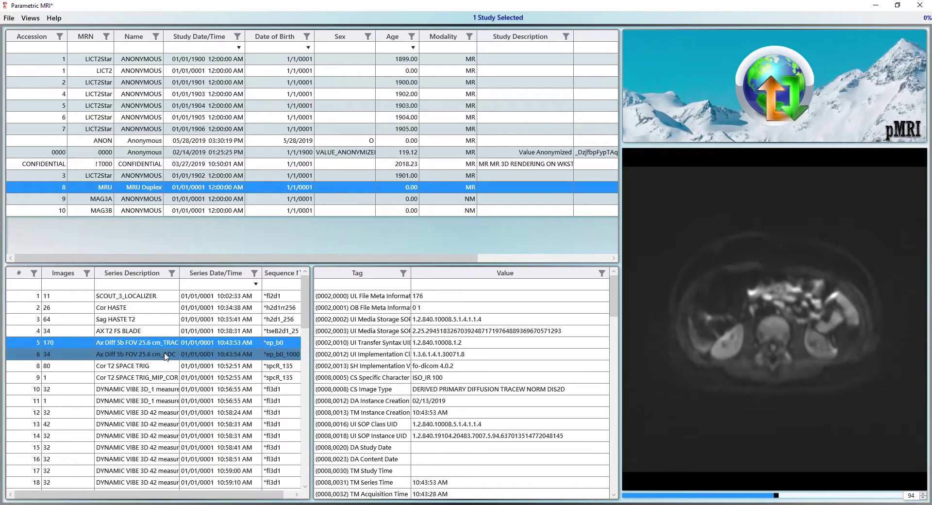
# - Browse the ADC map series (series 6), then return to the diffusion trace series
pyautogui.click(155, 354)
pyautogui.scroll(-3, 746, 318)
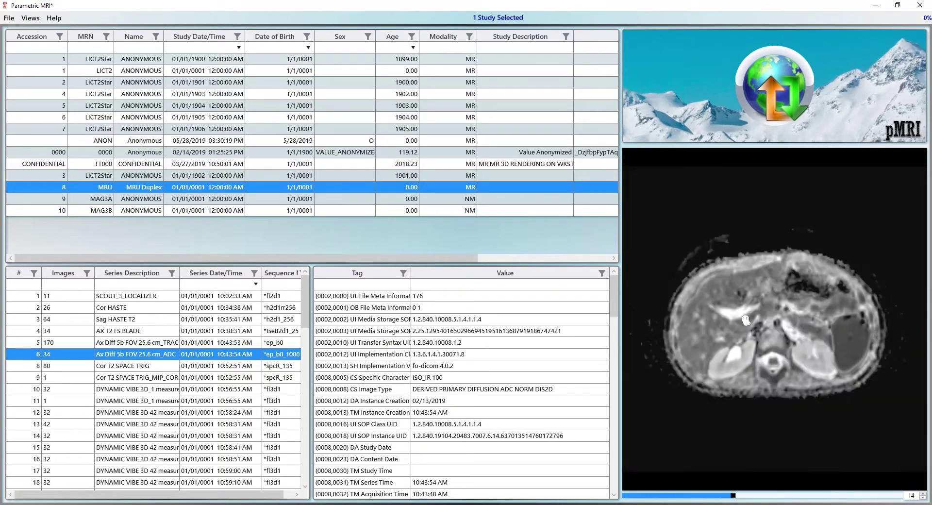
pyautogui.scroll(8, 747, 318)
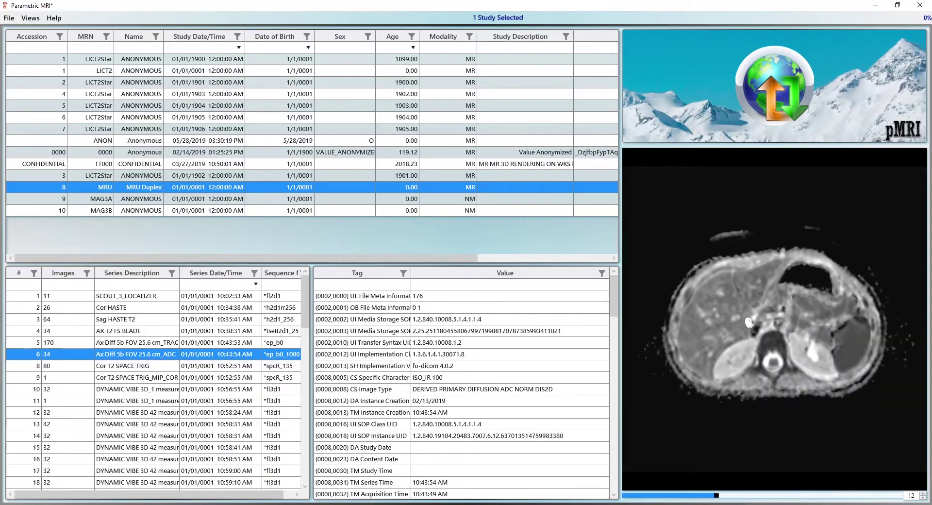
pyautogui.scroll(-6, 748, 321)
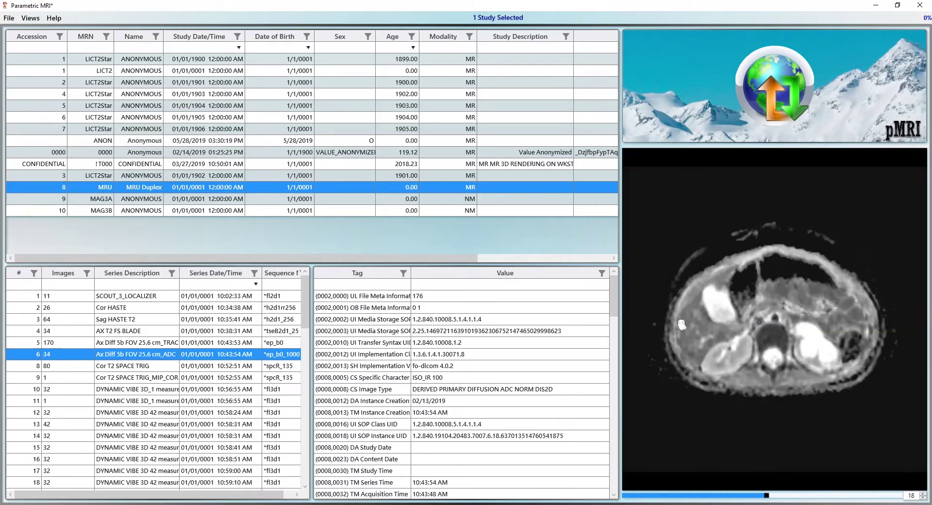
pyautogui.click(185, 346)
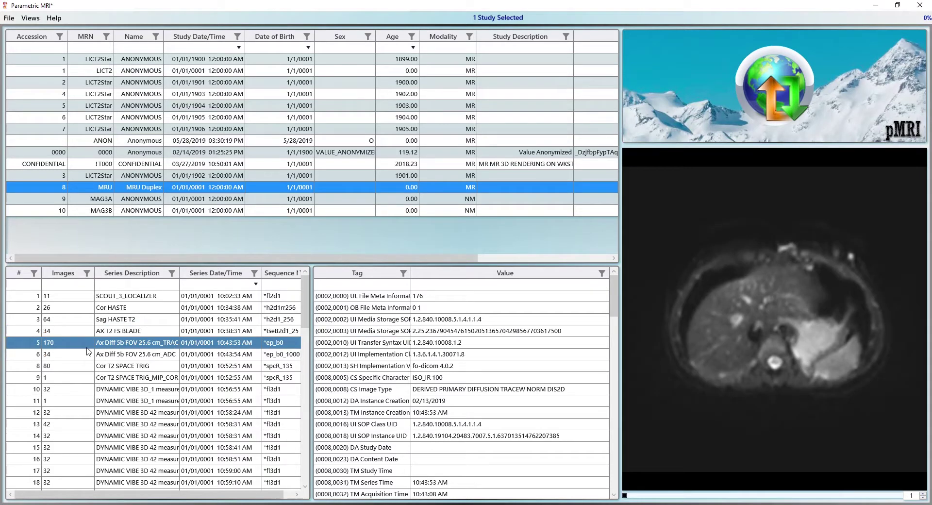
pyautogui.rightClick(145, 344)
# - Start a DWI analysis (MRI > DWI) on the axial diffusion trace series
pyautogui.moveTo(216, 193)
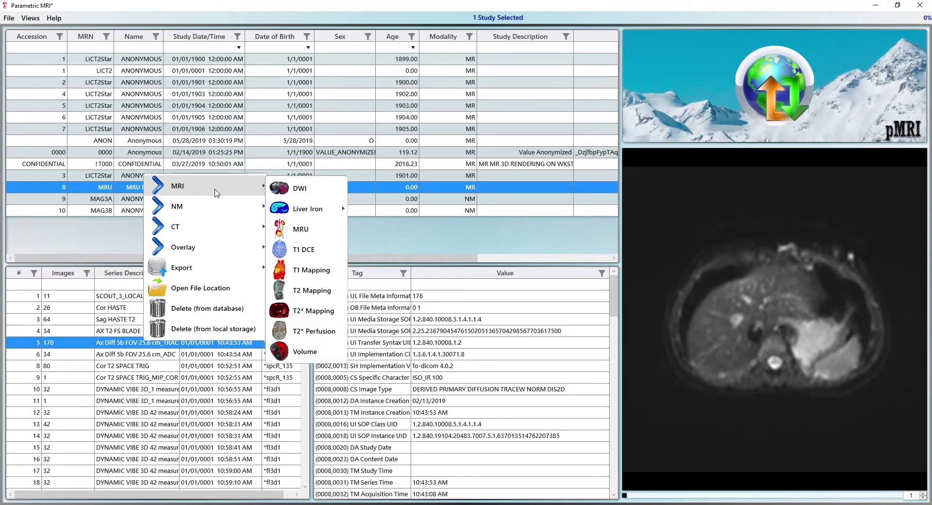
pyautogui.click(317, 195)
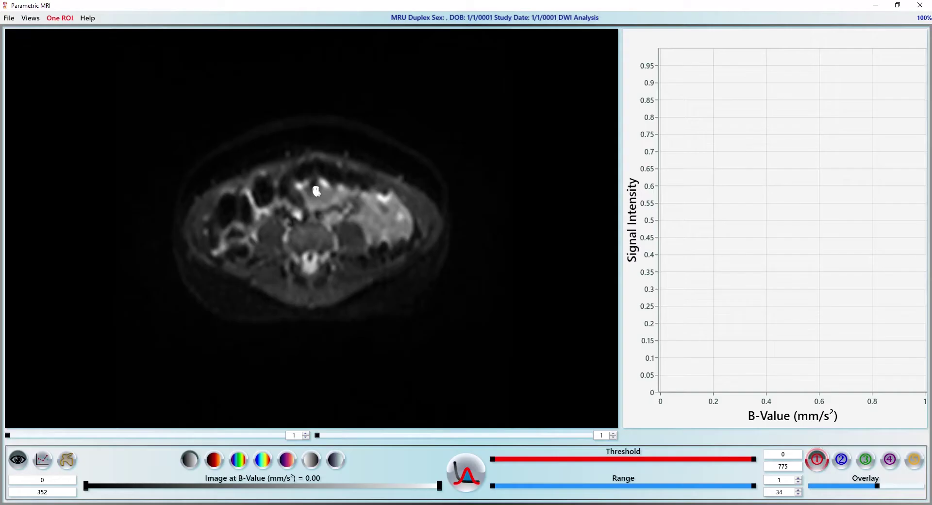
pyautogui.scroll(-20, 299, 211)
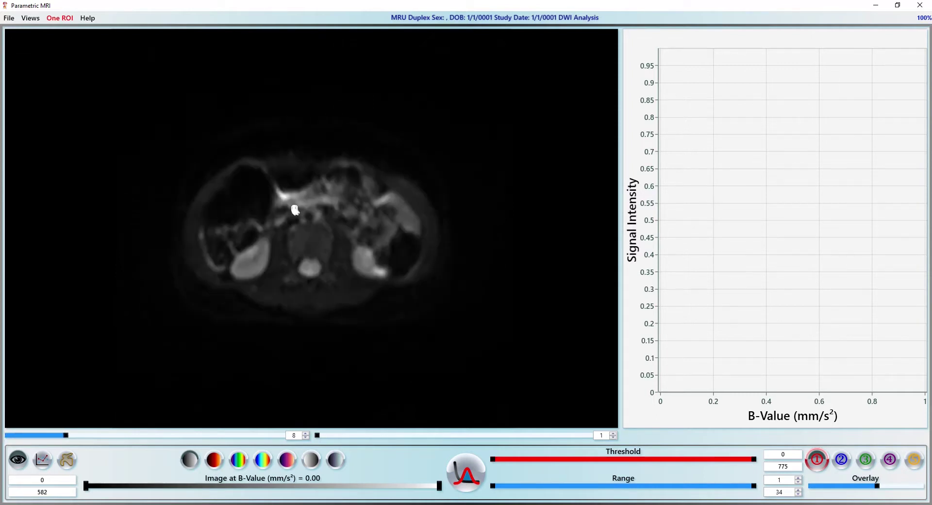
pyautogui.scroll(7, 305, 213)
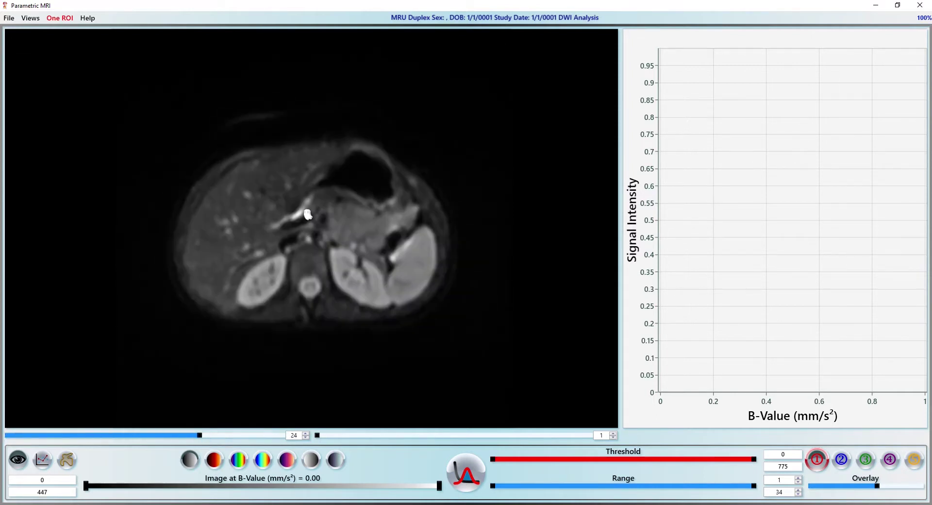
# - Move to slice 23 at b-value 500 and enable One Freehand ROI mode
pyautogui.scroll(-2, 269, 259)
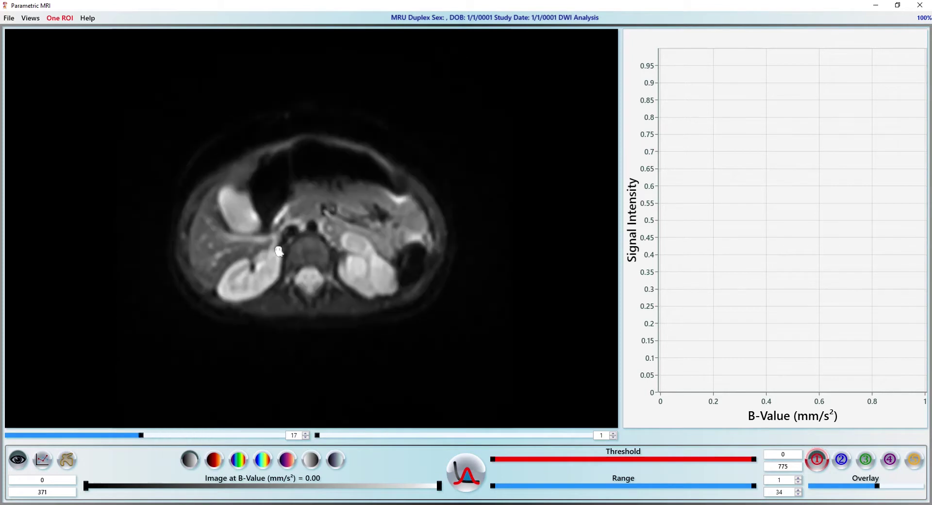
pyautogui.scroll(-4, 279, 252)
pyautogui.scroll(3, 279, 251)
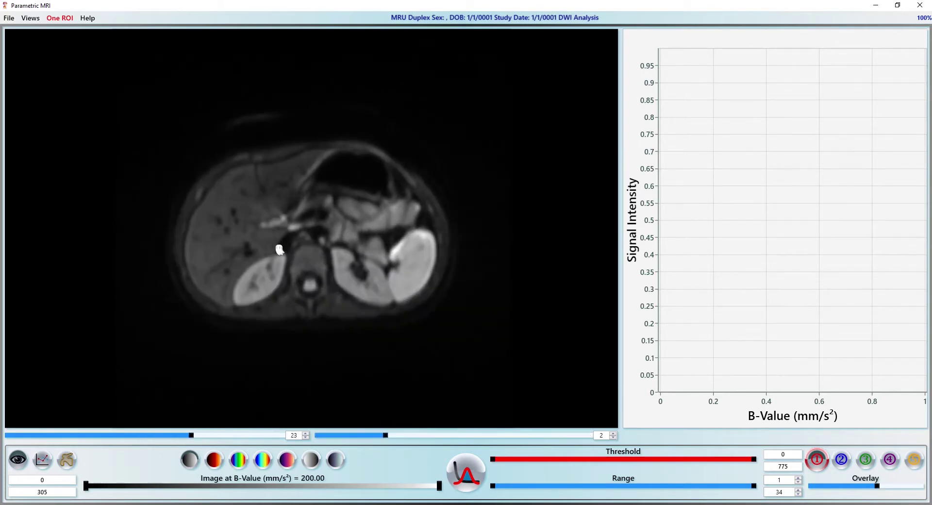
pyautogui.scroll(-2, 280, 249)
pyautogui.scroll(-1, 279, 250)
pyautogui.scroll(2, 280, 249)
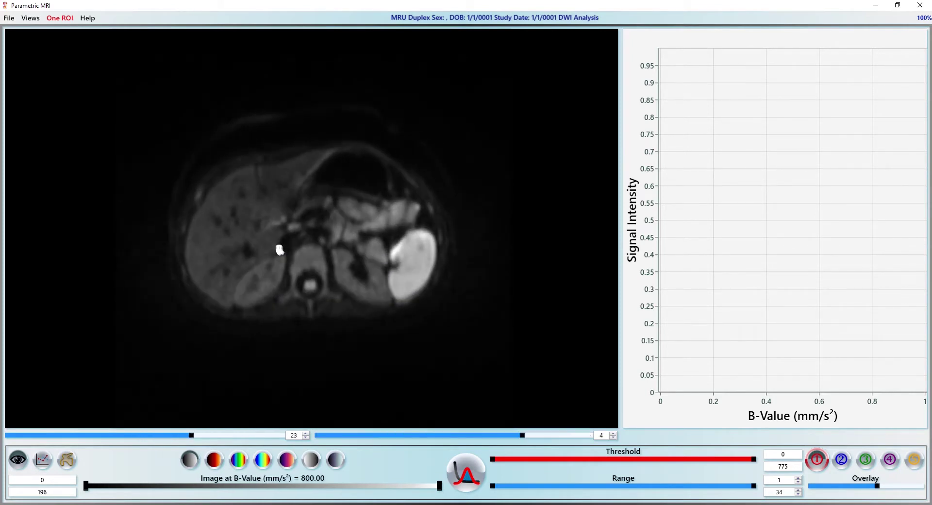
pyautogui.scroll(2, 280, 250)
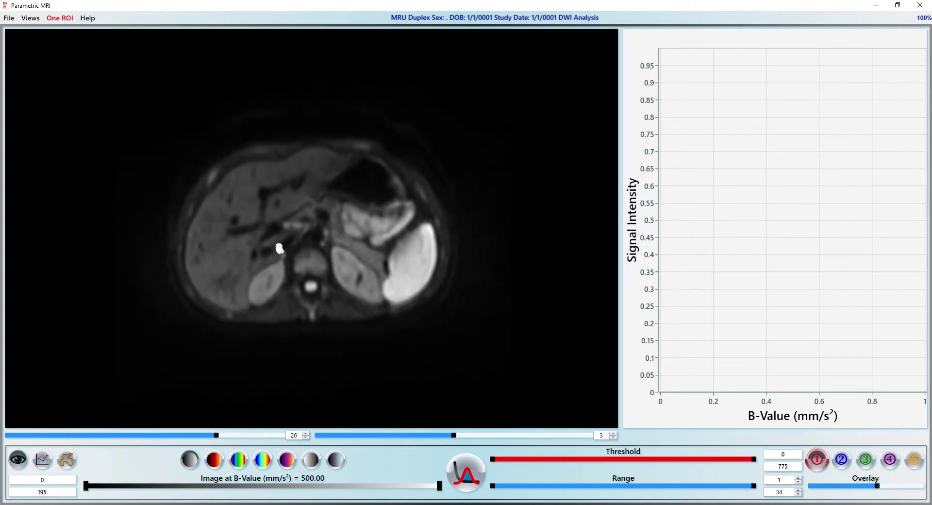
pyautogui.scroll(-2, 279, 249)
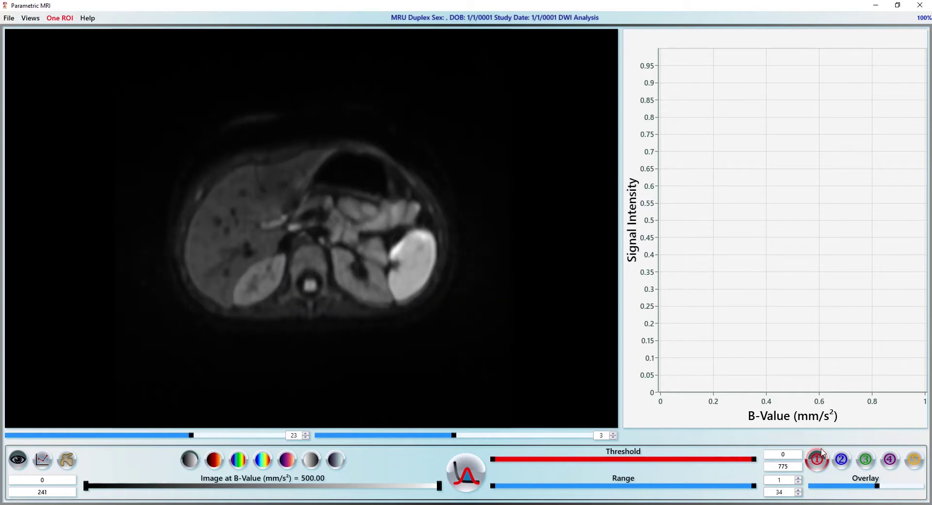
pyautogui.click(67, 461)
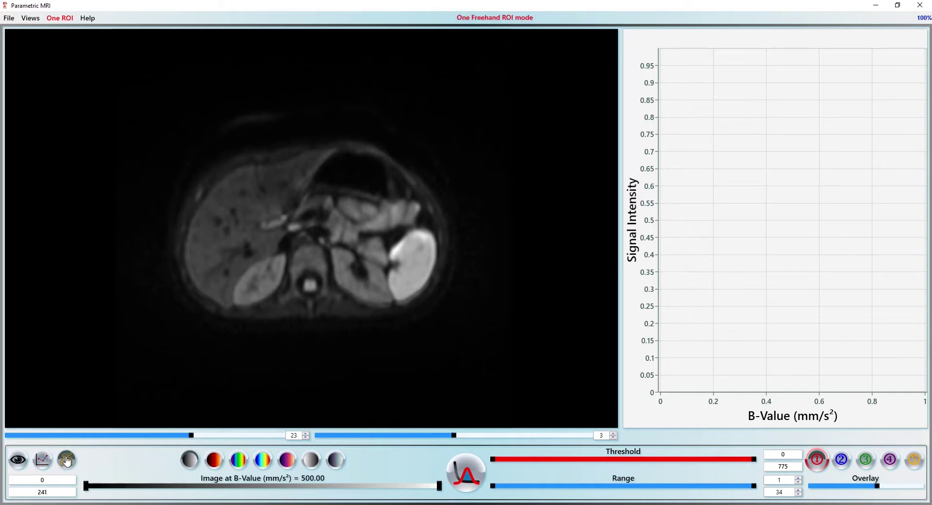
# - Region-grow a red ROI from the liver, raising the threshold to 47.5104
pyautogui.click(46, 494)
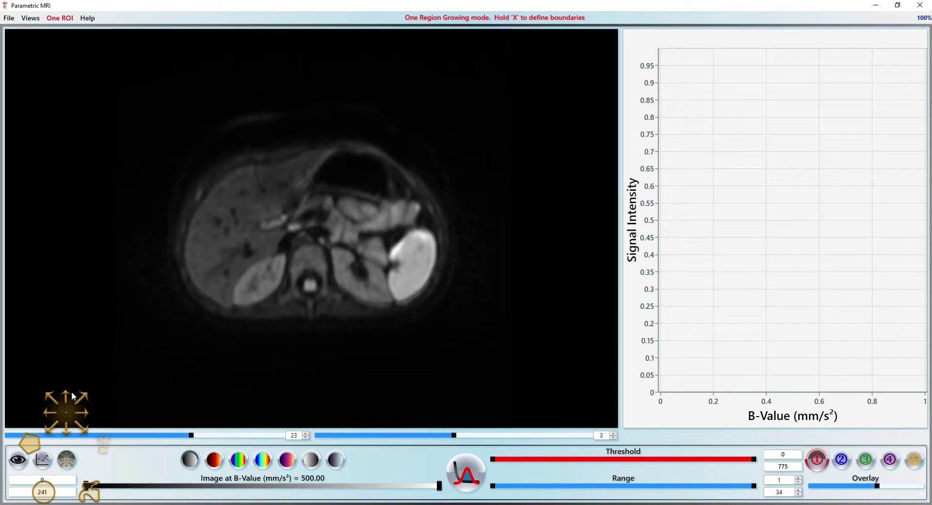
pyautogui.click(248, 207)
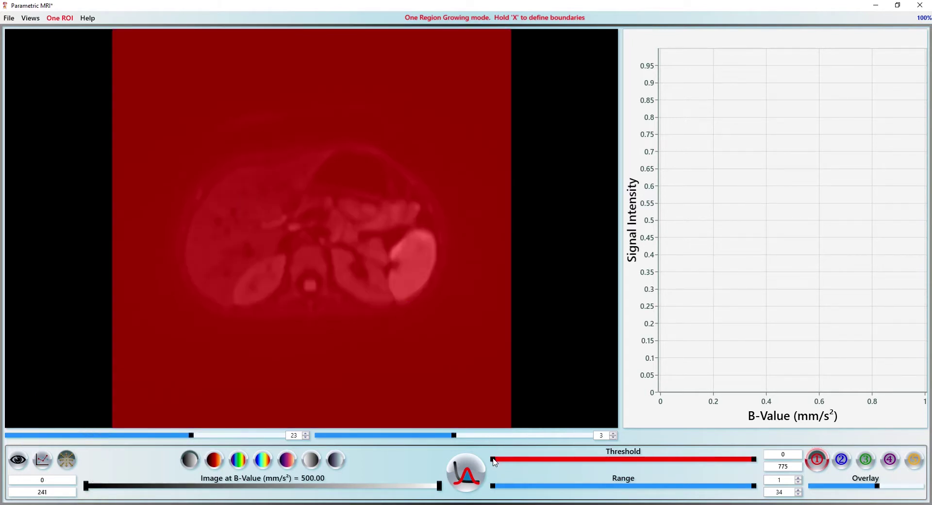
pyautogui.moveTo(494, 461); pyautogui.dragTo(511, 462)
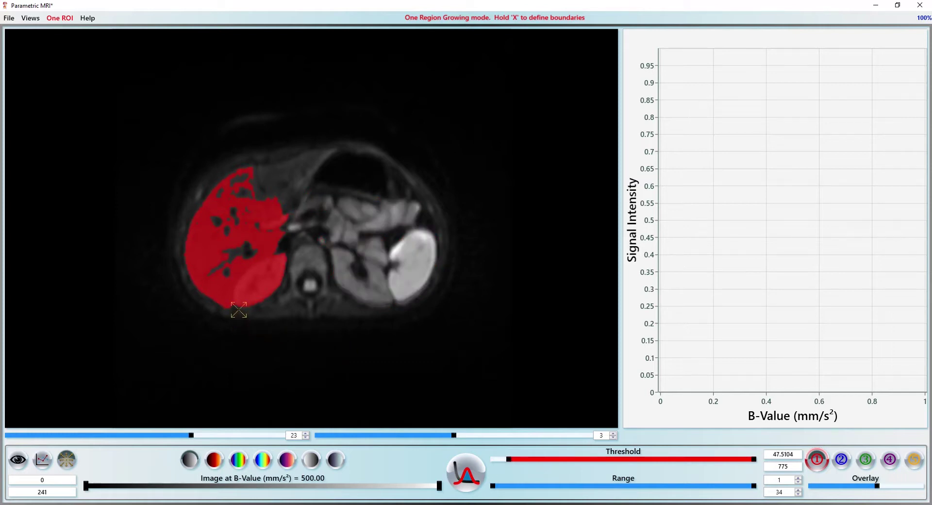
# - Cut the liver off from the kidney and paint its upper part in Circular ROI mode
pyautogui.moveTo(239, 301)
pyautogui.mouseDown()
pyautogui.moveTo(247, 275)
pyautogui.moveTo(283, 257)
pyautogui.mouseUp()
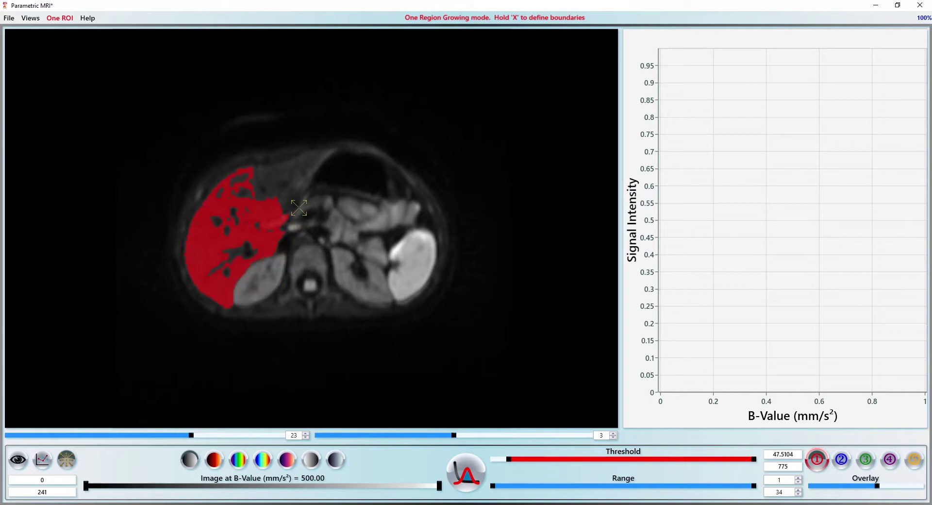
pyautogui.press('f')
pyautogui.press('c')
pyautogui.moveTo(293, 172)
pyautogui.mouseDown()
pyautogui.moveTo(265, 175)
pyautogui.moveTo(313, 159)
pyautogui.moveTo(295, 200)
pyautogui.mouseUp()
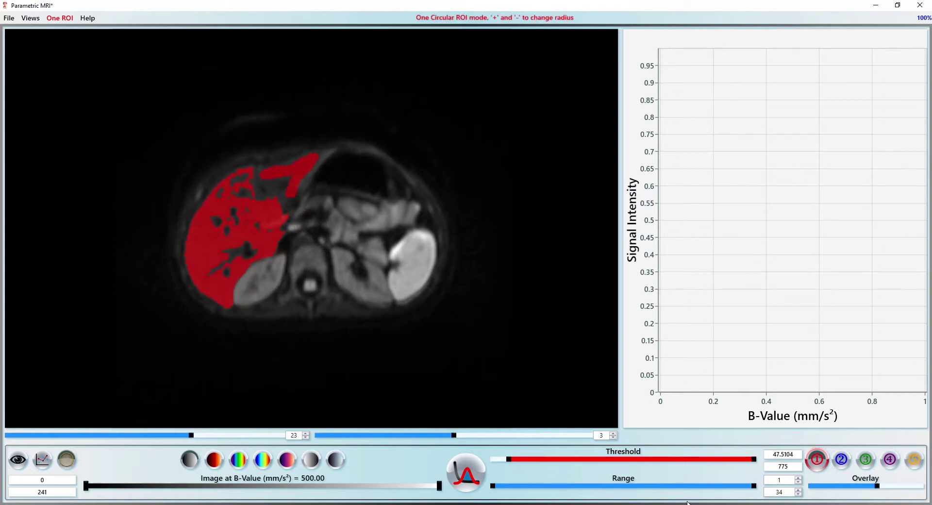
# - Create the blue right-kidney region and grow the green left-kidney region, excluding the spleen
pyautogui.click(841, 459)
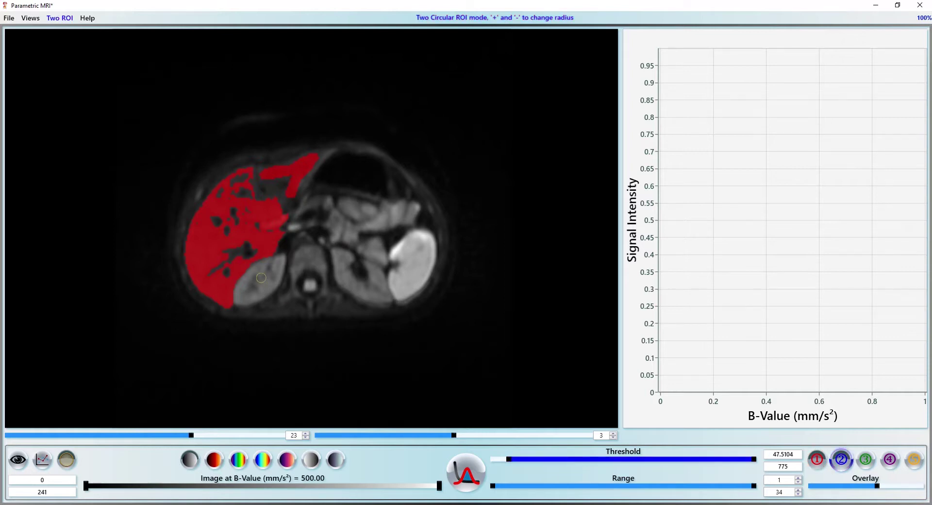
pyautogui.press('p')
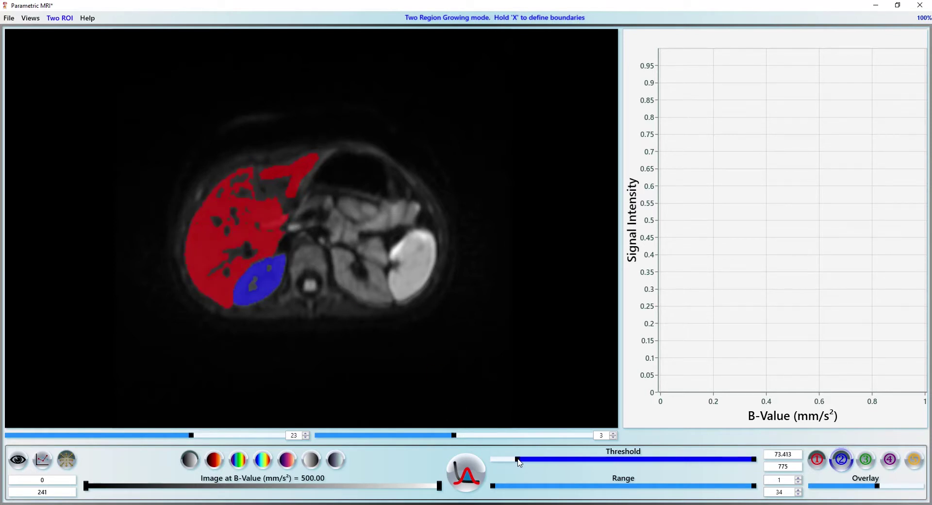
pyautogui.click(865, 459)
pyautogui.click(383, 286)
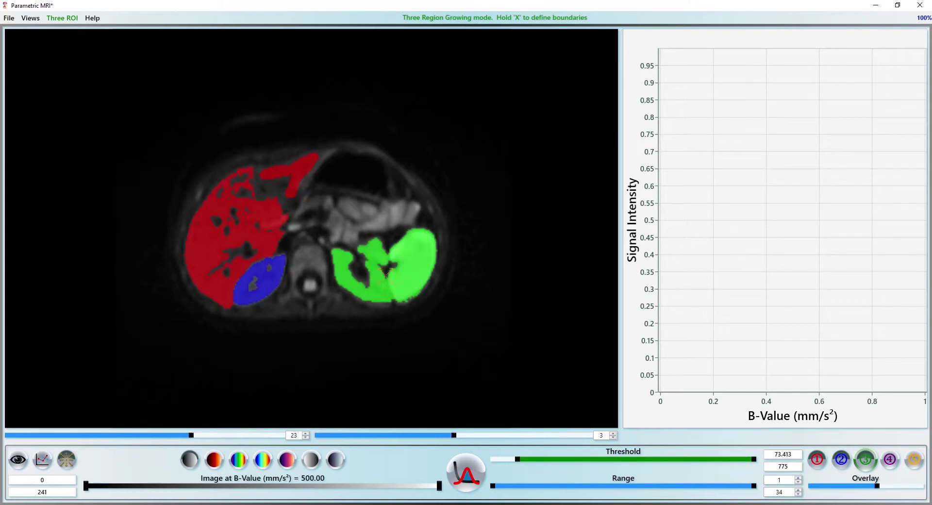
pyautogui.moveTo(368, 256)
pyautogui.mouseDown()
pyautogui.moveTo(384, 267)
pyautogui.moveTo(393, 302)
pyautogui.mouseUp()
# - Grow the purple spleen region at threshold 110.8397 and save the analysis
pyautogui.click(889, 459)
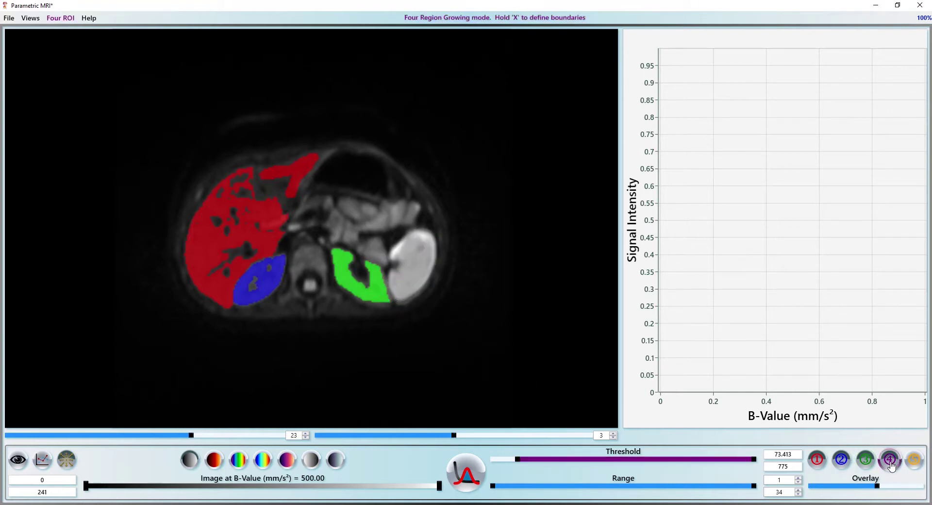
pyautogui.click(424, 264)
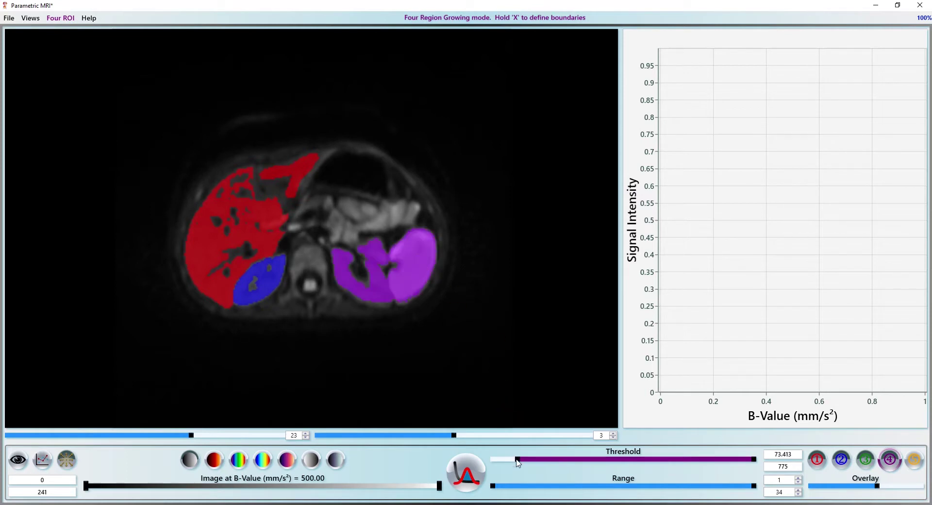
pyautogui.moveTo(518, 460); pyautogui.dragTo(531, 462)
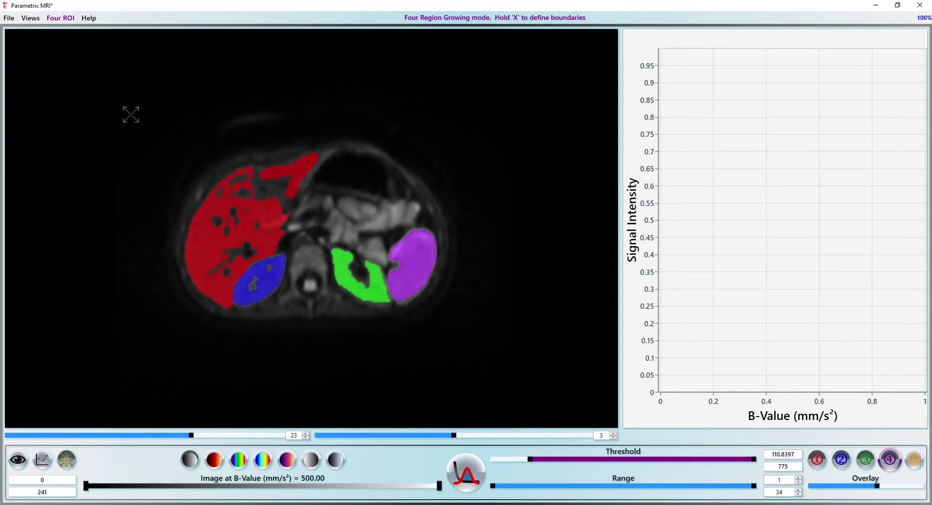
pyautogui.hotkey('ctrl', 's')
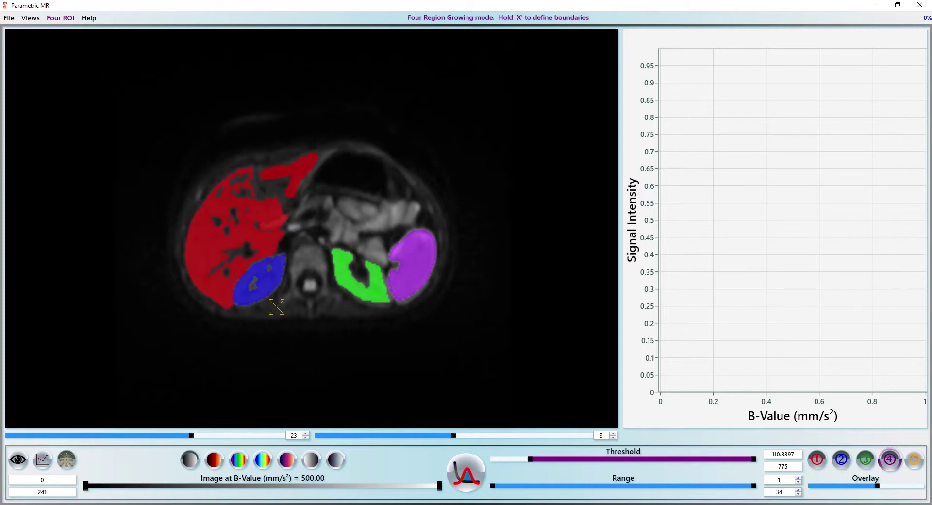
# - Plot signal intensity against b-value for all regions and rename region One to Liver
pyautogui.click(466, 473)
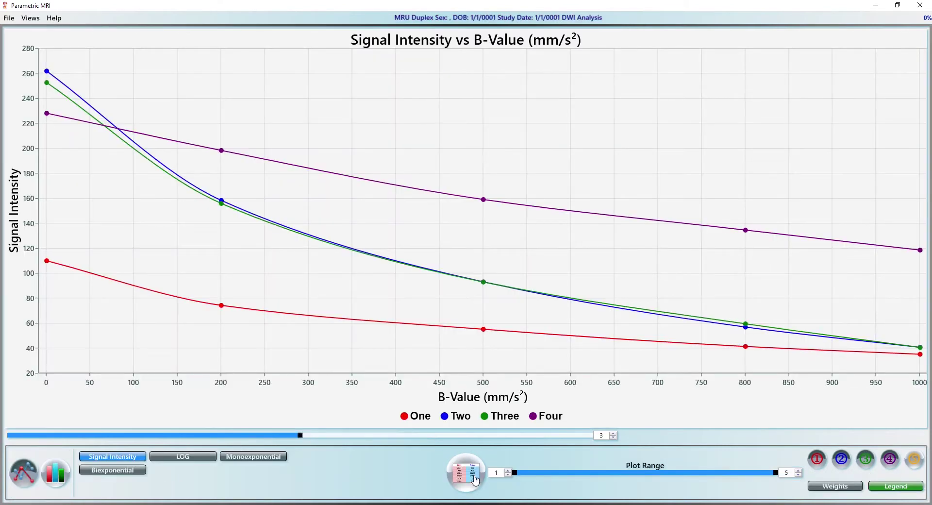
pyautogui.click(890, 486)
pyautogui.click(873, 430)
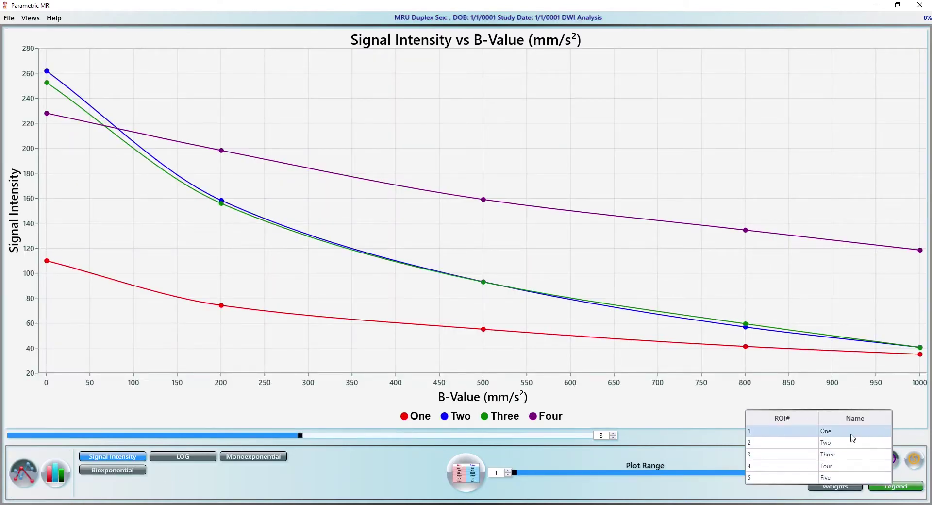
pyautogui.write('Liver')
pyautogui.click(832, 442)
# - Rename regions Two to Four as Right Kidney, Left Kidney and Spleen
pyautogui.write('Right Kidney')
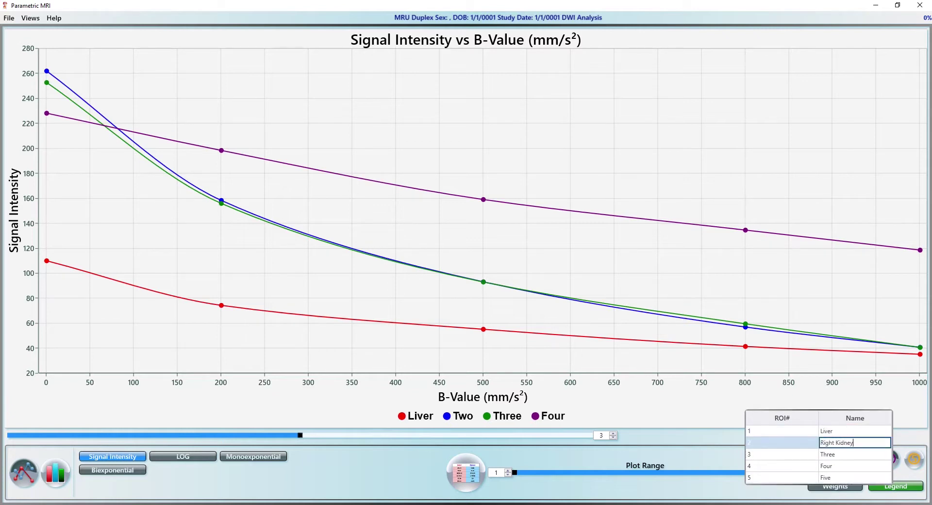
pyautogui.press('Return')
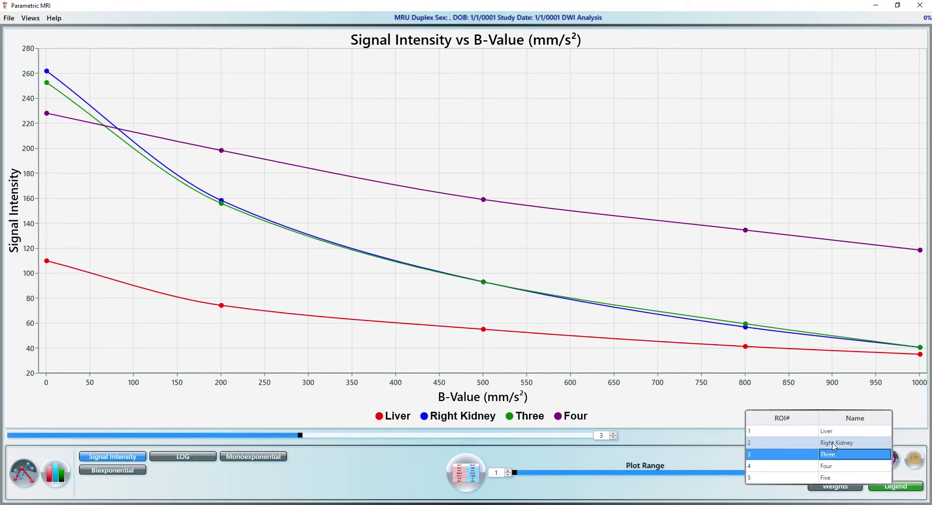
pyautogui.write('Lef')
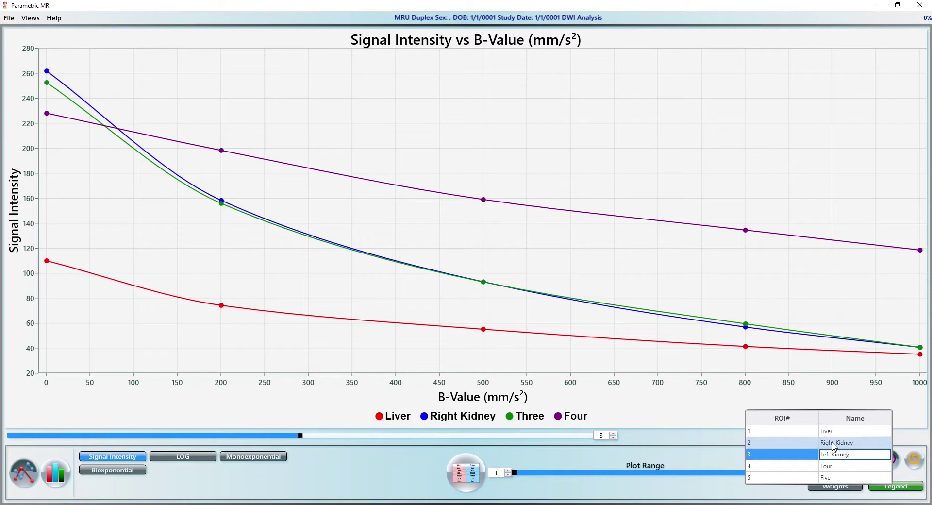
pyautogui.write('t Kidney')
pyautogui.press('Return')
pyautogui.write('Spleen')
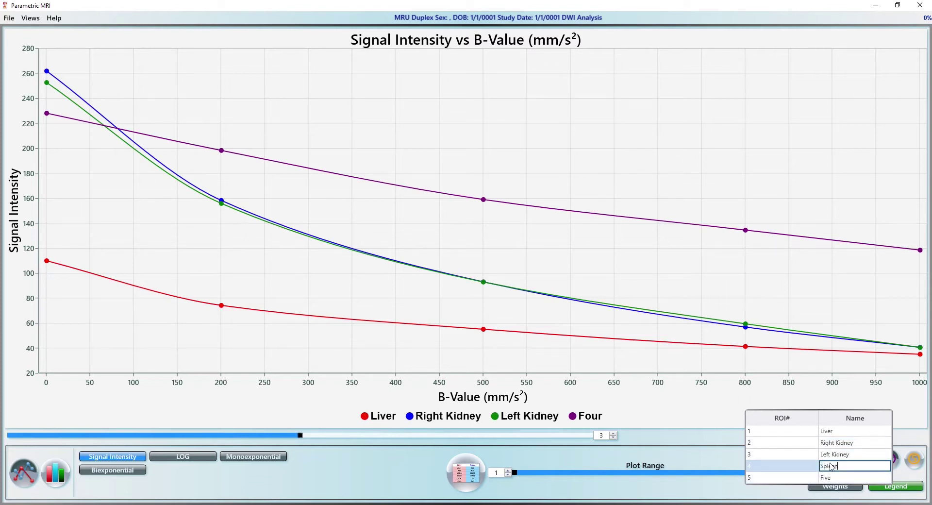
pyautogui.press('Return')
pyautogui.press('Escape')
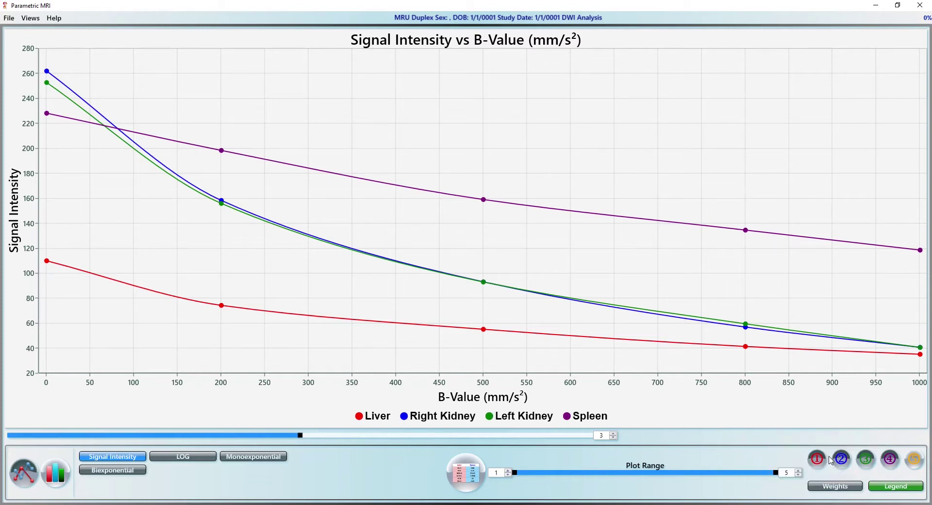
# - Open the pMRI User Manual at section 9.3 ADC Models, then return to pMRI
pyautogui.click(54, 18)
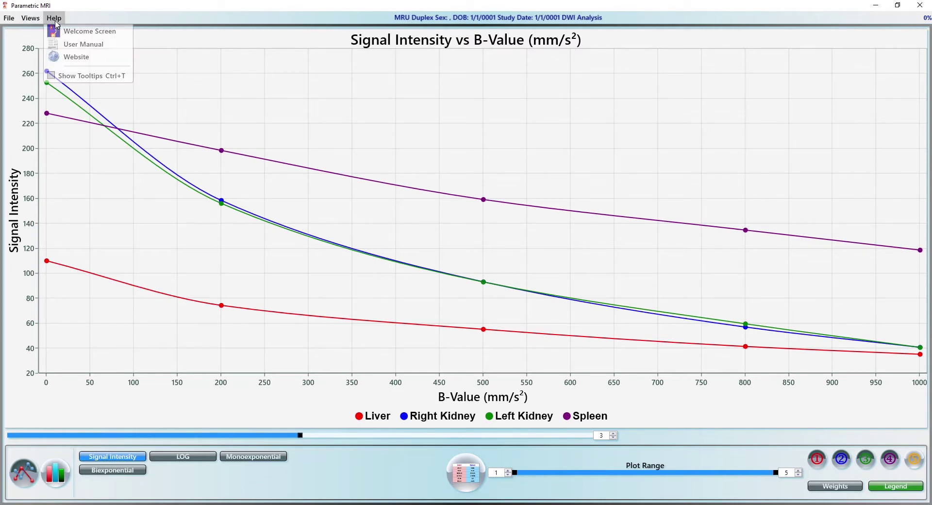
pyautogui.click(131, 93)
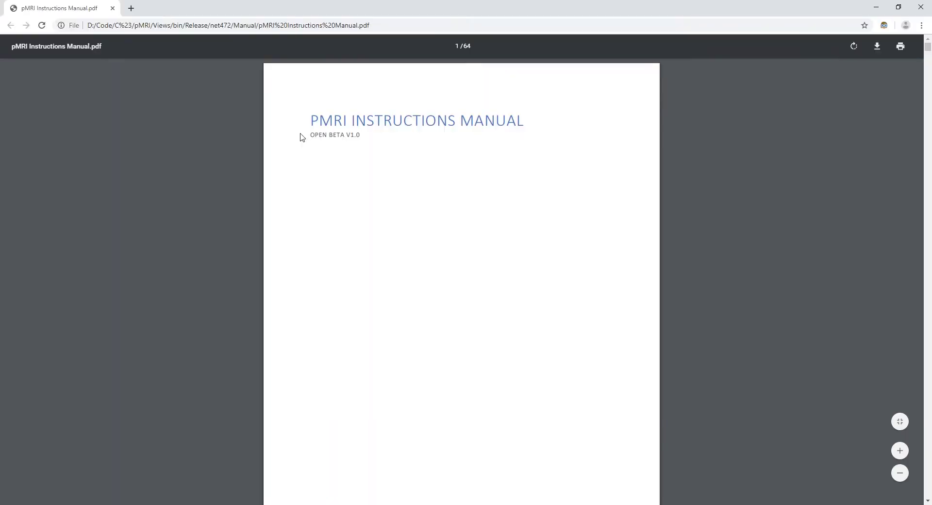
pyautogui.scroll(-9, 392, 286)
pyautogui.scroll(-12, 392, 286)
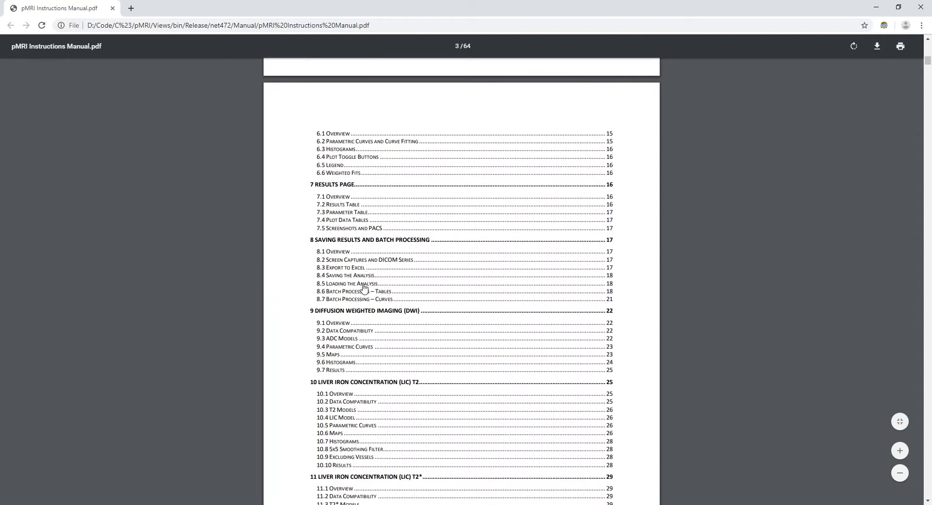
pyautogui.click(342, 339)
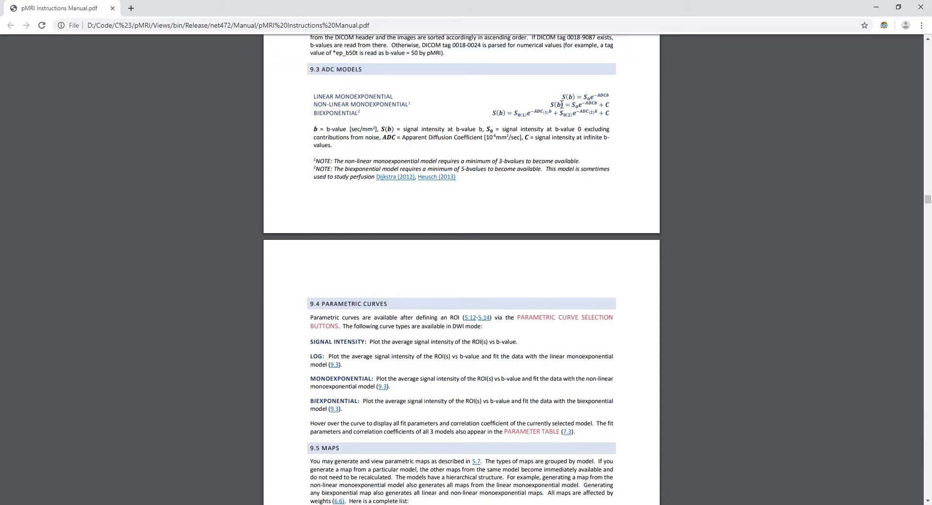
pyautogui.hotkey('alt', 'Tab')
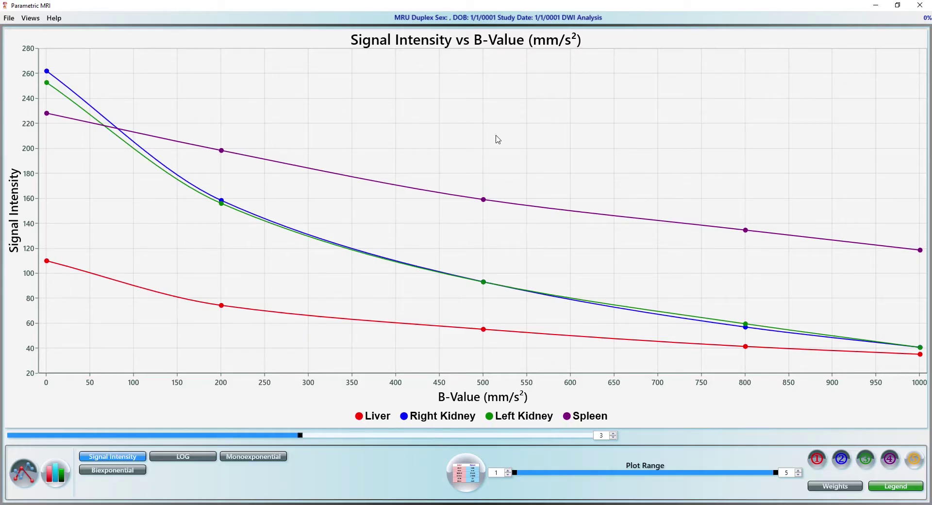
# - Show only the Liver curve, try LOG, monoexponential and biexponential fits, then open the cited microperfusion article
pyautogui.click(868, 462)
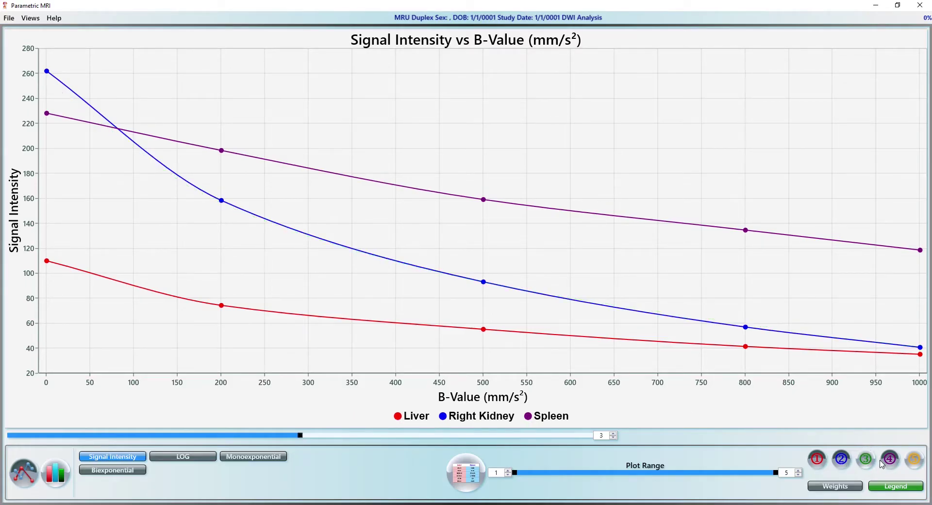
pyautogui.click(881, 461)
pyautogui.click(841, 460)
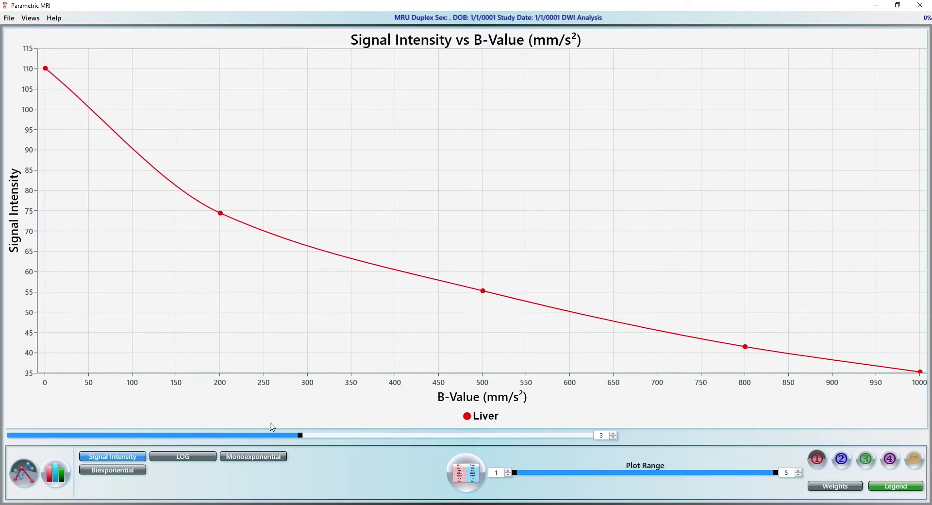
pyautogui.click(208, 460)
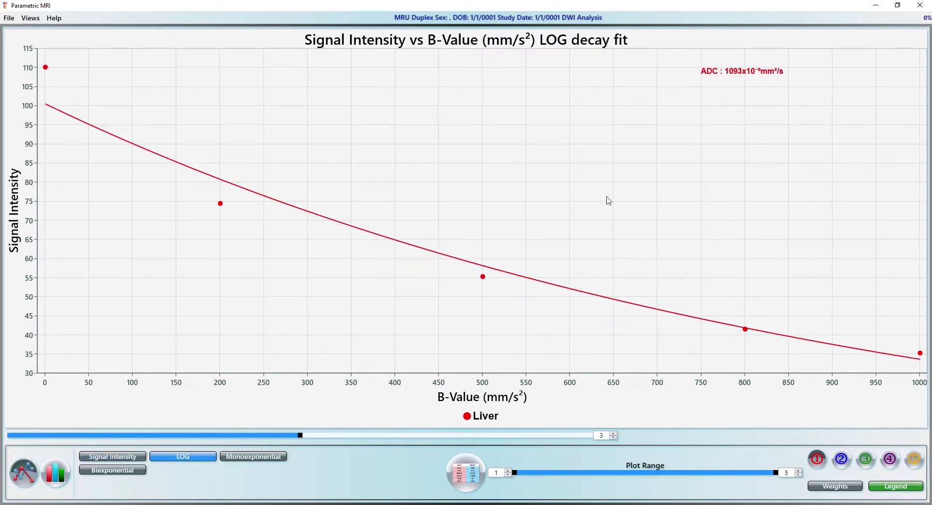
pyautogui.click(236, 458)
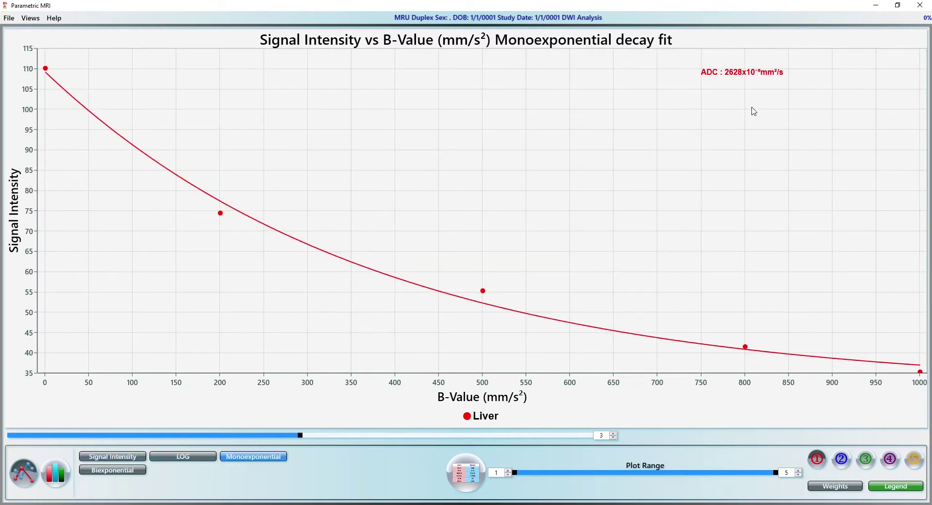
pyautogui.click(130, 471)
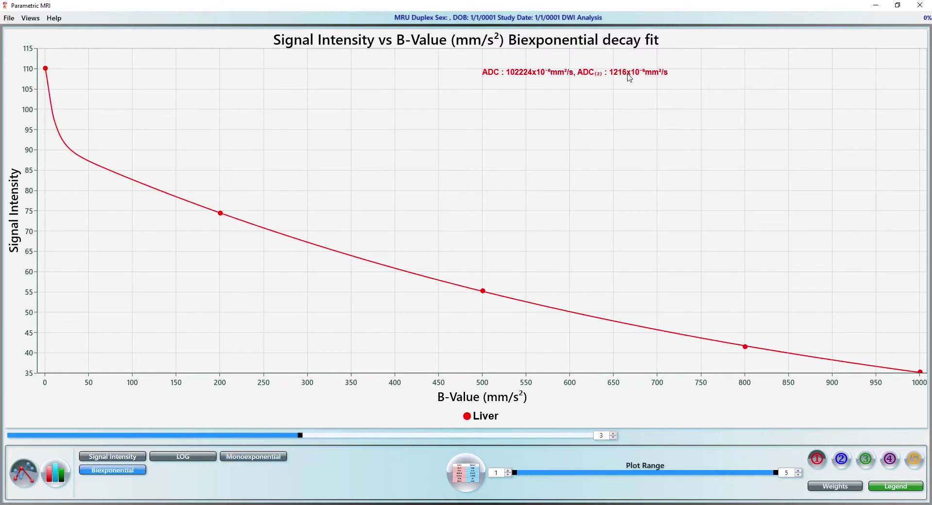
pyautogui.press('F1')
pyautogui.click(383, 182)
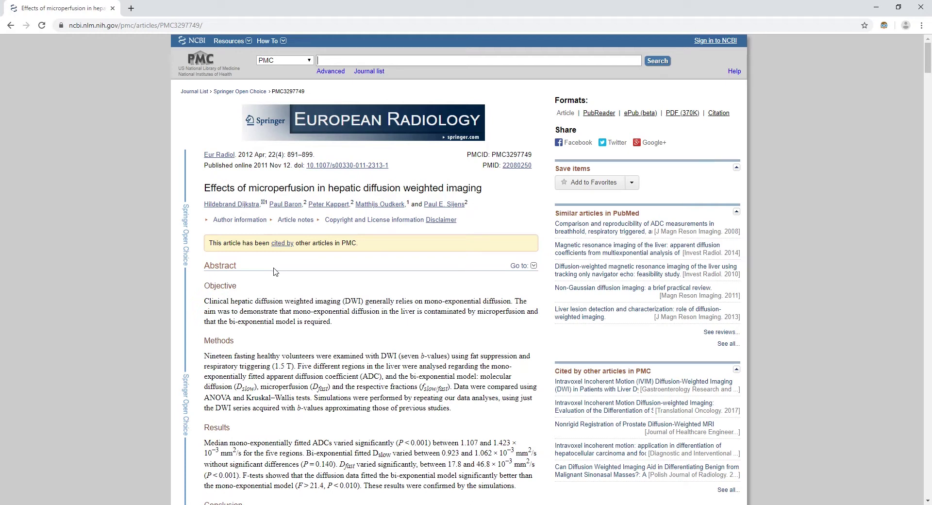
# - Leave the PMC hepatic microperfusion article and return to the pMRI Liver biexponential plot
pyautogui.hotkey('alt', 'Tab')
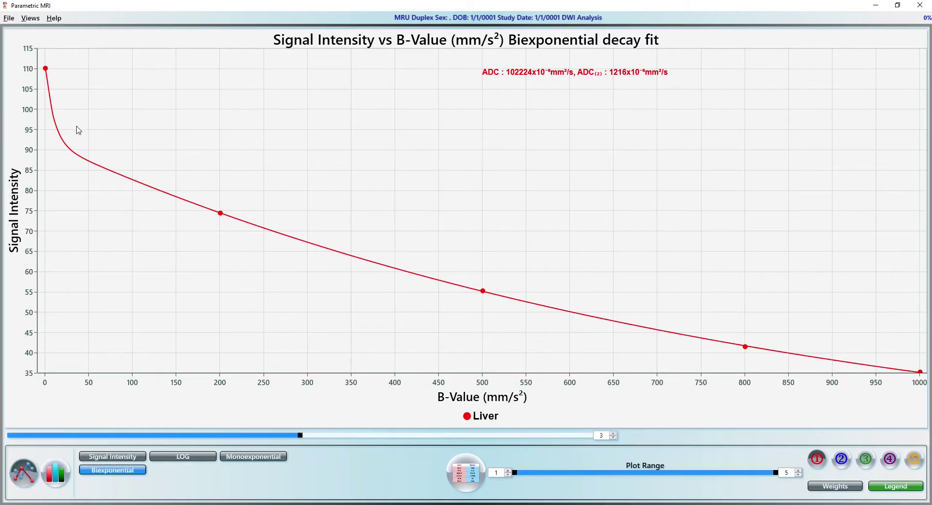
# - Fit the Liver curve monoexponentially with all five b-values, giving ADC 2628x10⁻⁶ mm²/s
pyautogui.click(827, 486)
pyautogui.click(791, 433)
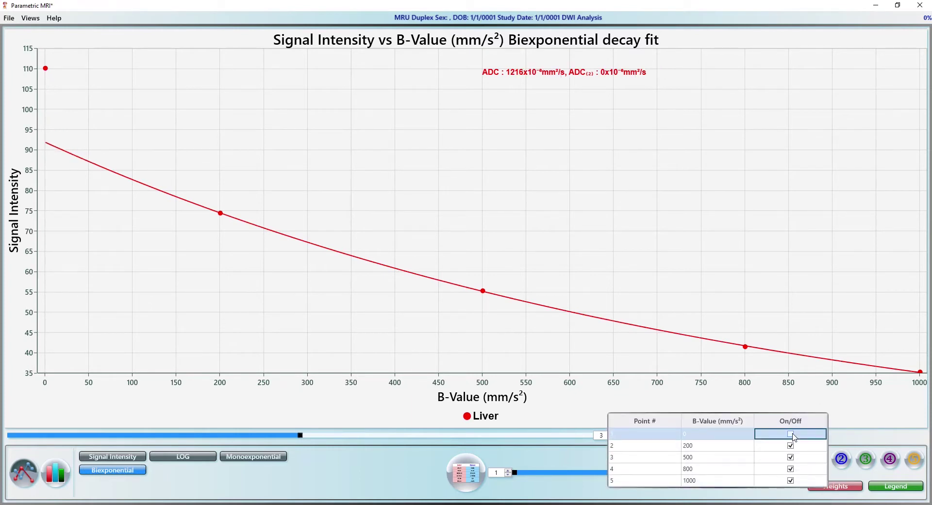
pyautogui.click(250, 459)
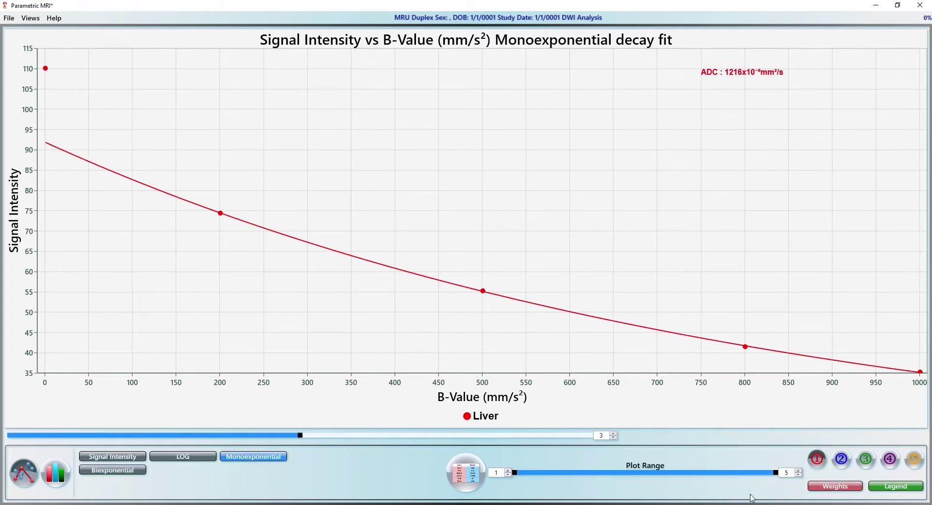
pyautogui.click(827, 490)
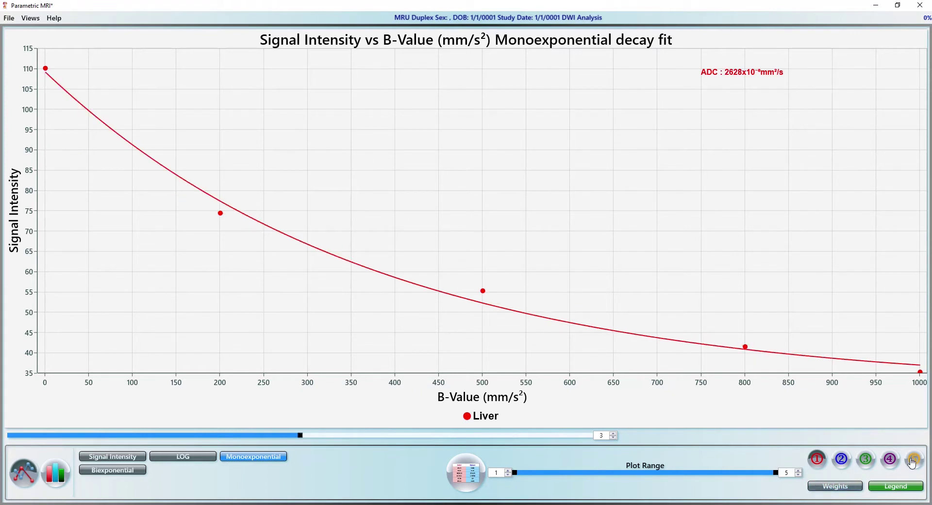
# - Show only the Spleen curve and compare its biexponential and monoexponential fits
pyautogui.click(890, 459)
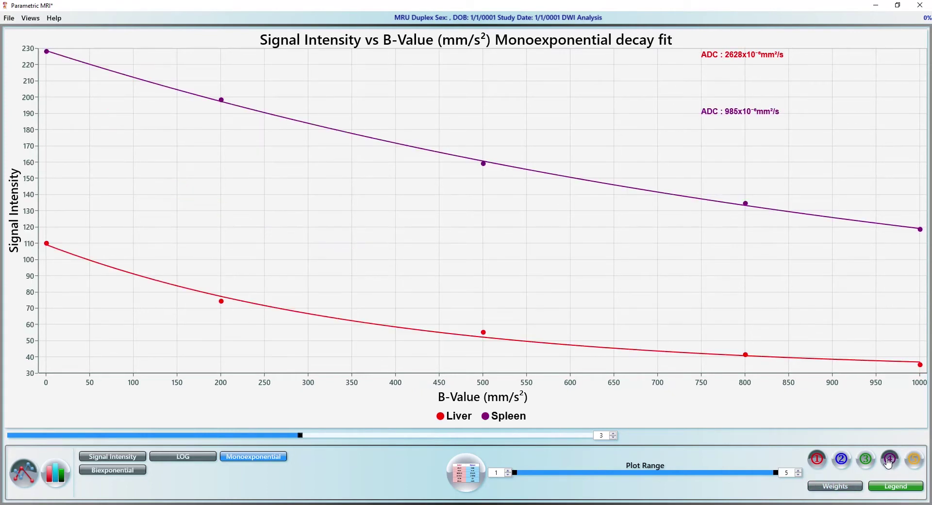
pyautogui.click(816, 458)
pyautogui.click(129, 473)
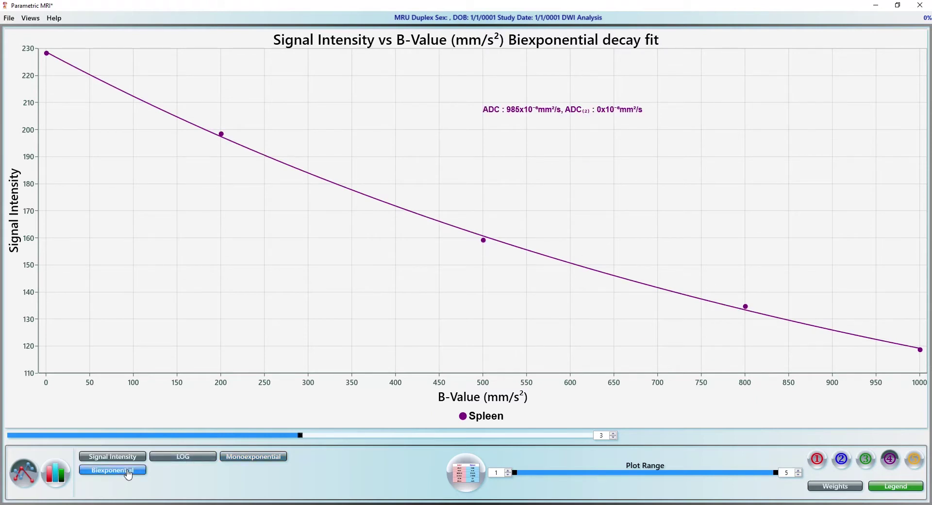
pyautogui.click(264, 459)
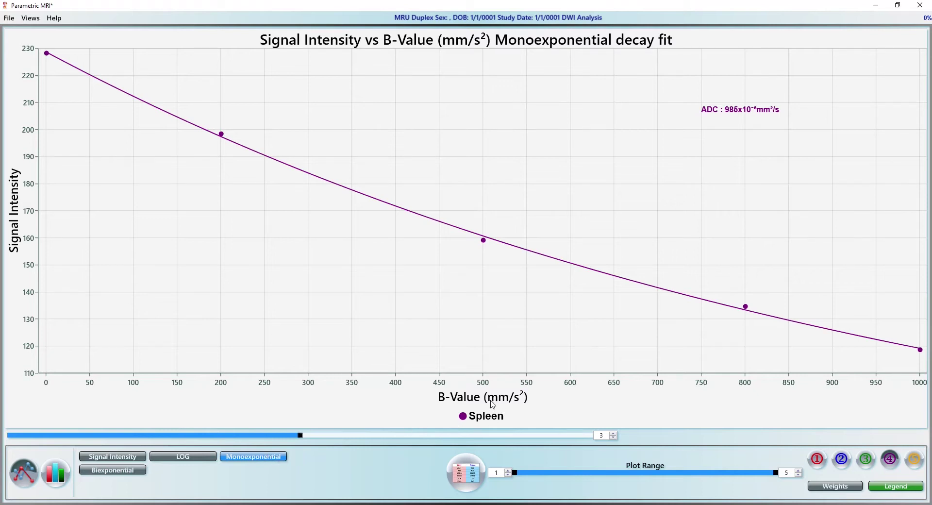
# - Test excluding a b-value point from the Spleen fit, then keep all points included
pyautogui.click(835, 486)
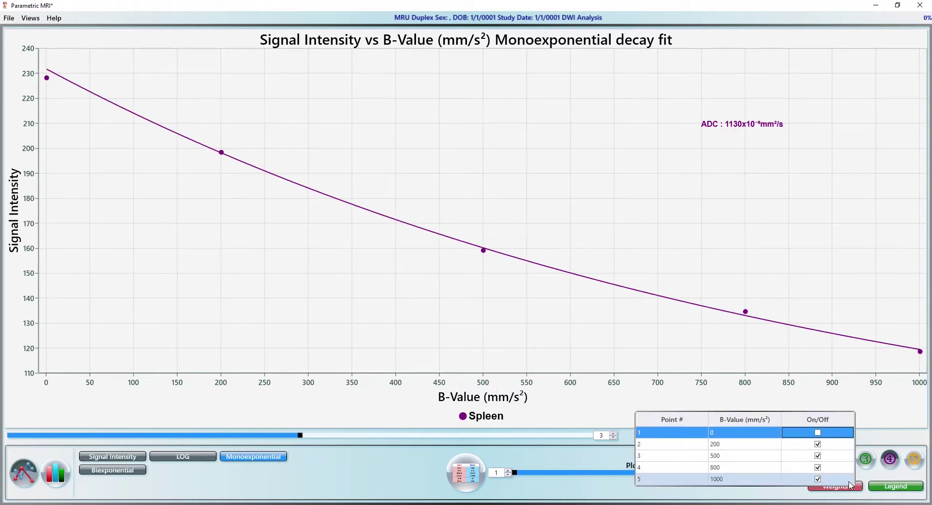
pyautogui.click(818, 444)
pyautogui.click(818, 443)
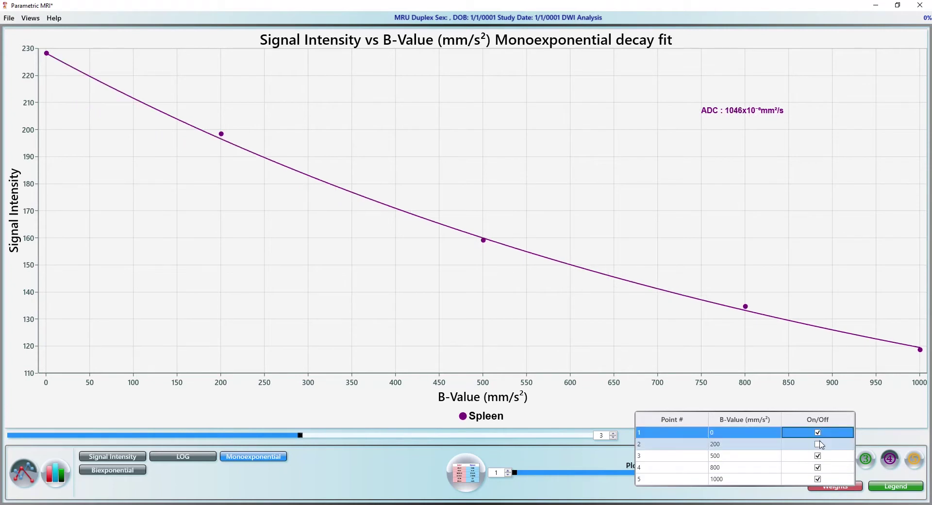
pyautogui.click(818, 432)
pyautogui.click(846, 489)
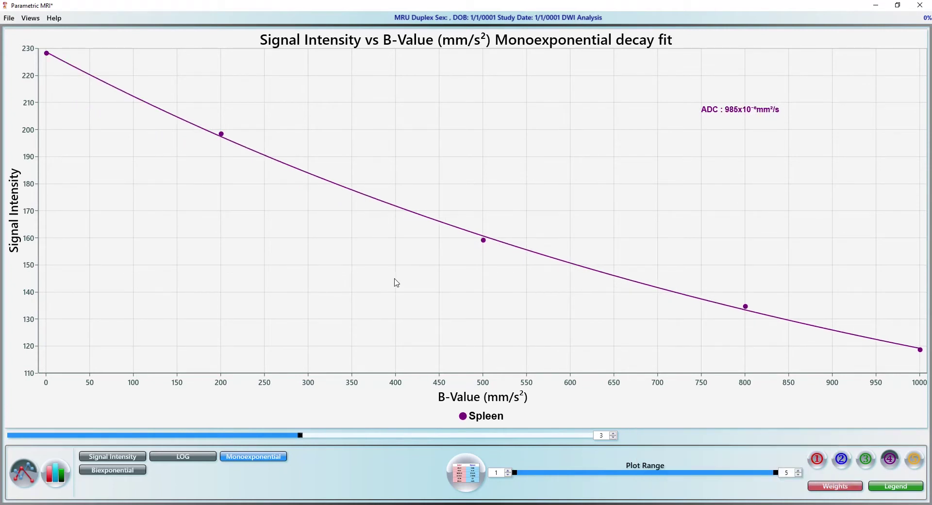
# - Fit Liver and Spleen with the LOG model, giving ADCs 1093 and 652x10⁻⁶ mm²/s
pyautogui.click(841, 460)
pyautogui.click(864, 461)
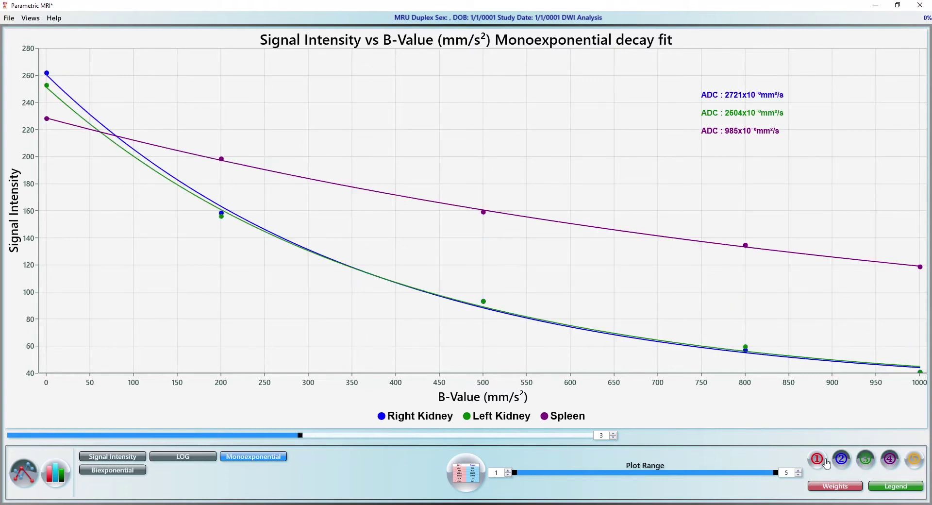
pyautogui.click(825, 461)
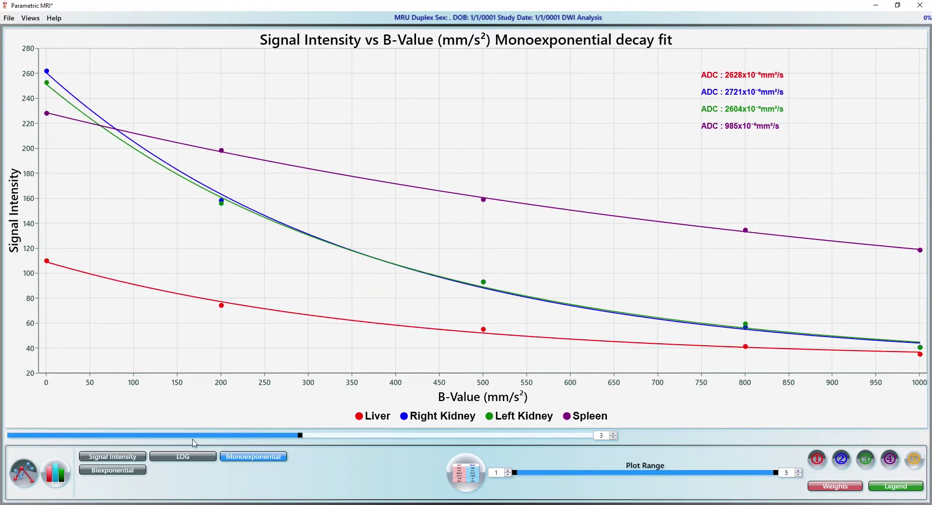
pyautogui.click(185, 457)
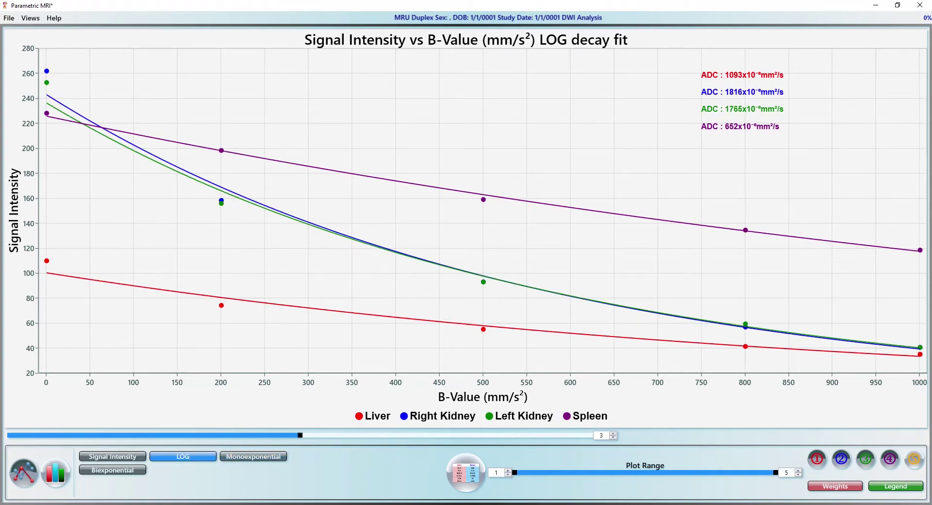
pyautogui.click(865, 460)
pyautogui.click(841, 460)
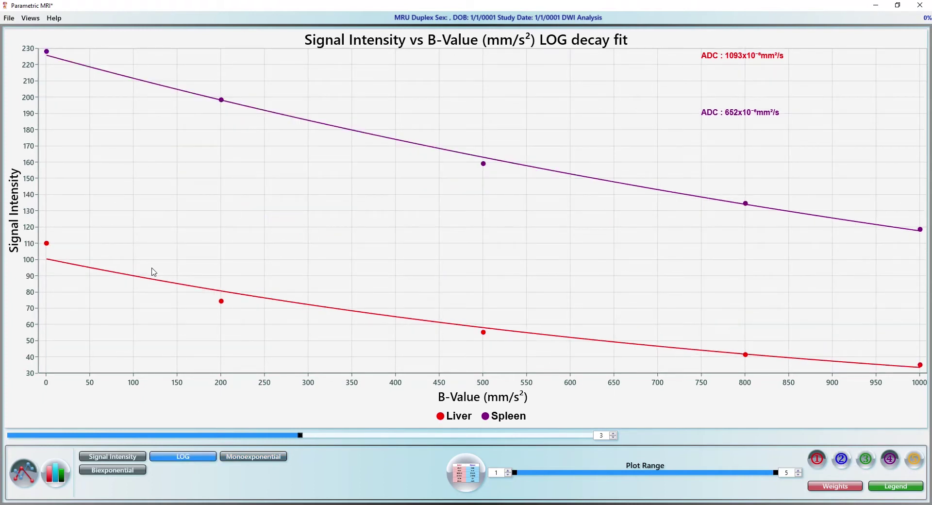
# - Review the tabulated DWI results, then display the ADC map with organ overlays
pyautogui.click(467, 479)
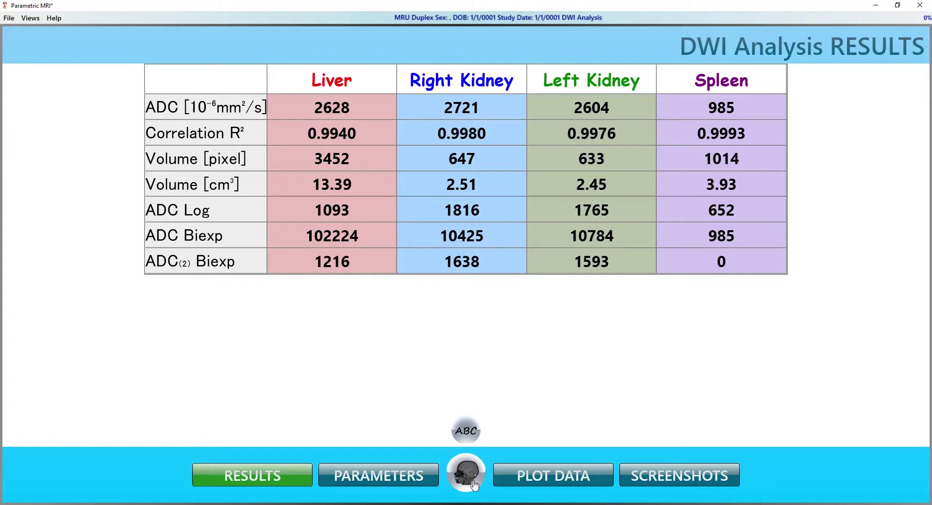
pyautogui.click(468, 476)
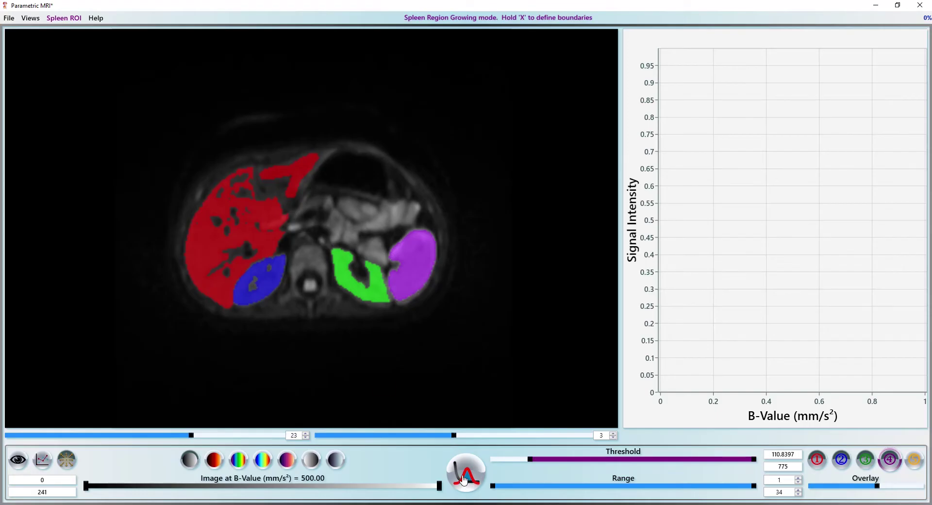
pyautogui.rightClick(283, 222)
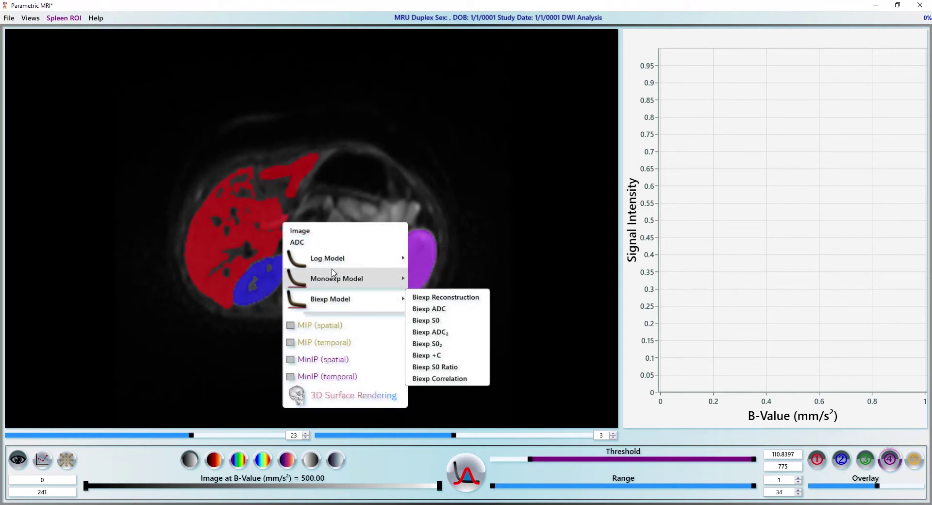
pyautogui.click(302, 242)
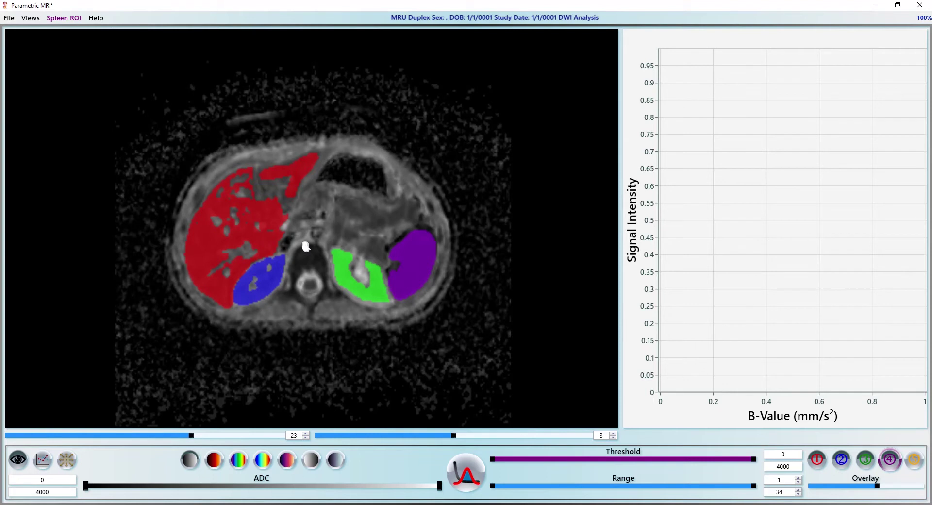
# - Return to the first b-value image and raise the mapping threshold to 17.26
pyautogui.click(522, 435)
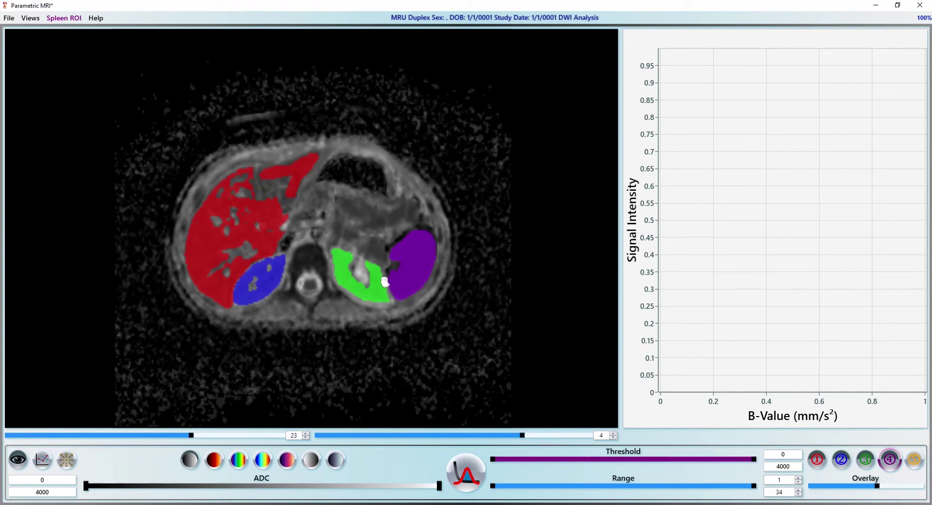
pyautogui.press('Home')
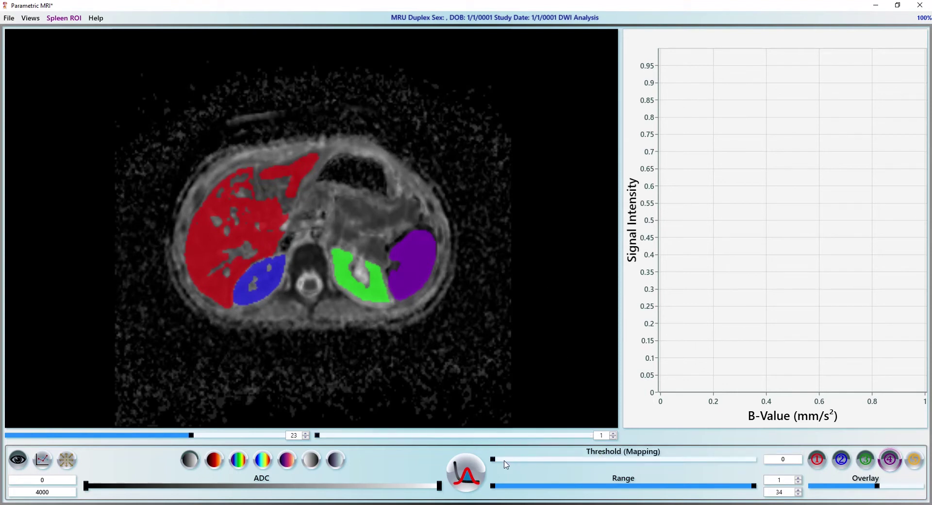
pyautogui.moveTo(494, 463); pyautogui.dragTo(500, 464)
# - Recompute the ADC map with the threshold applied as a monoexponential ADC map
pyautogui.rightClick(213, 193)
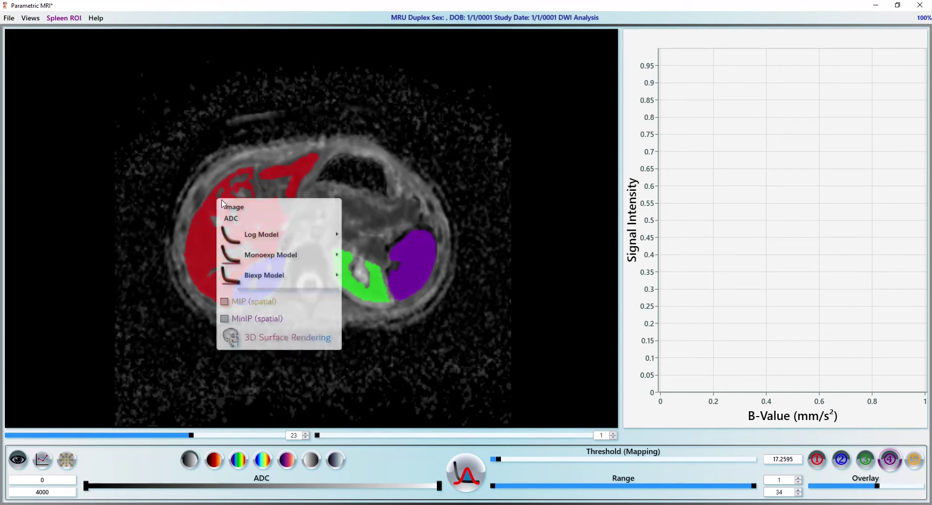
pyautogui.click(238, 217)
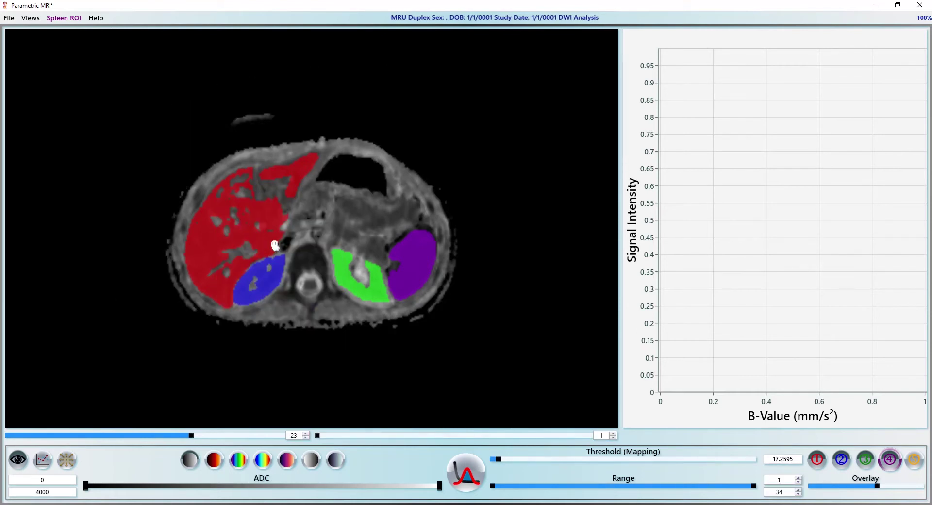
pyautogui.rightClick(292, 231)
pyautogui.moveTo(337, 290)
pyautogui.click(473, 294)
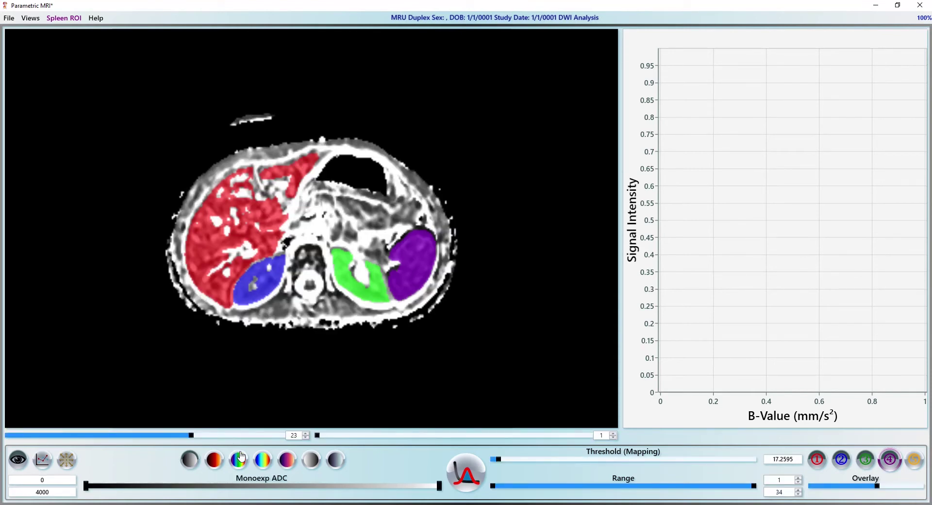
# - Show the ADC map in jet colours as a thresholded overlay, then return to the b=0 ROI image
pyautogui.click(262, 460)
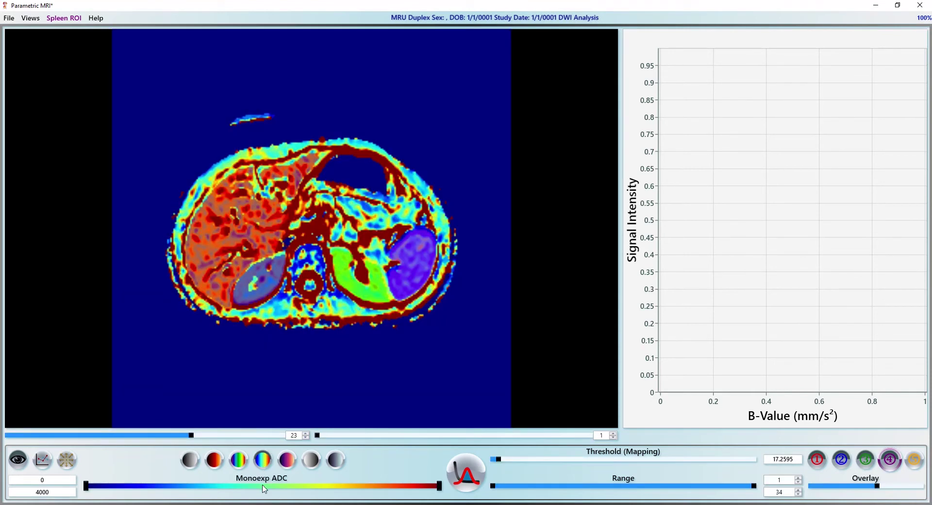
pyautogui.click(264, 488)
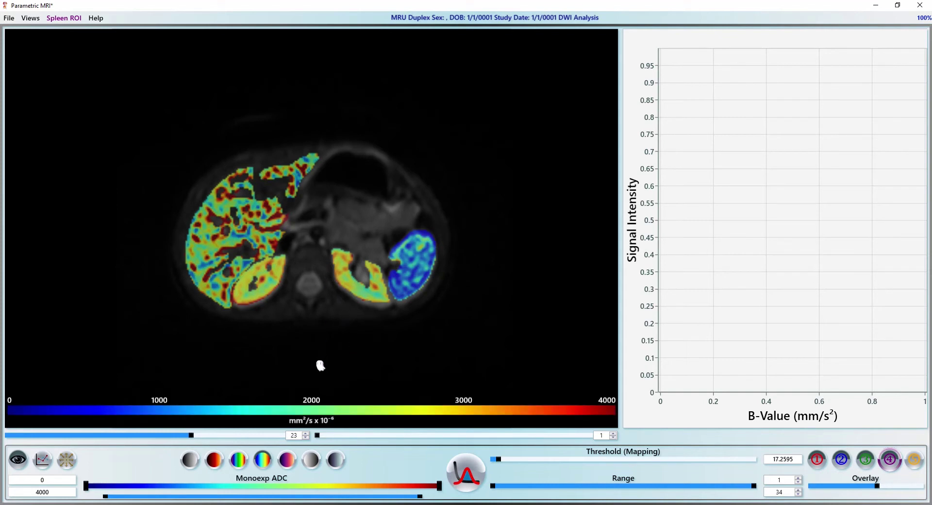
pyautogui.click(274, 483)
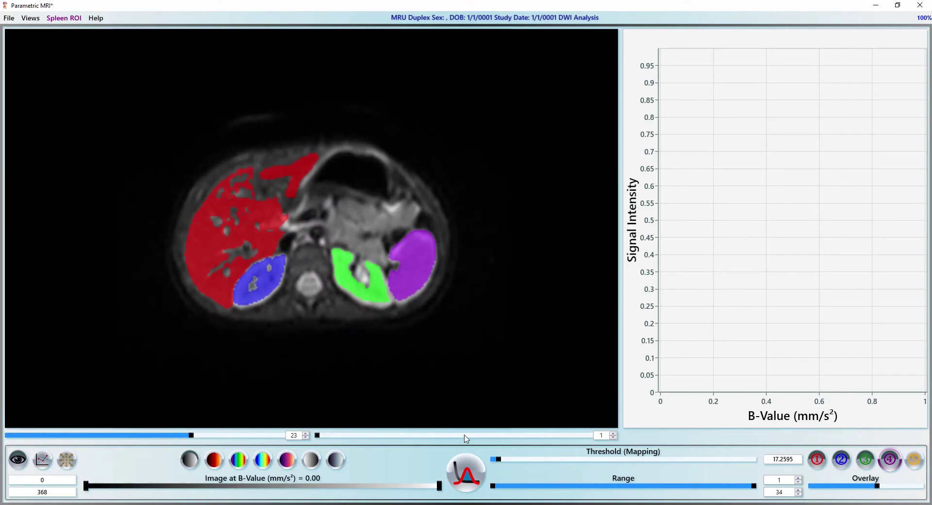
# - Show the LOG decay fit per organ, then the ADC Log histogram
pyautogui.click(467, 471)
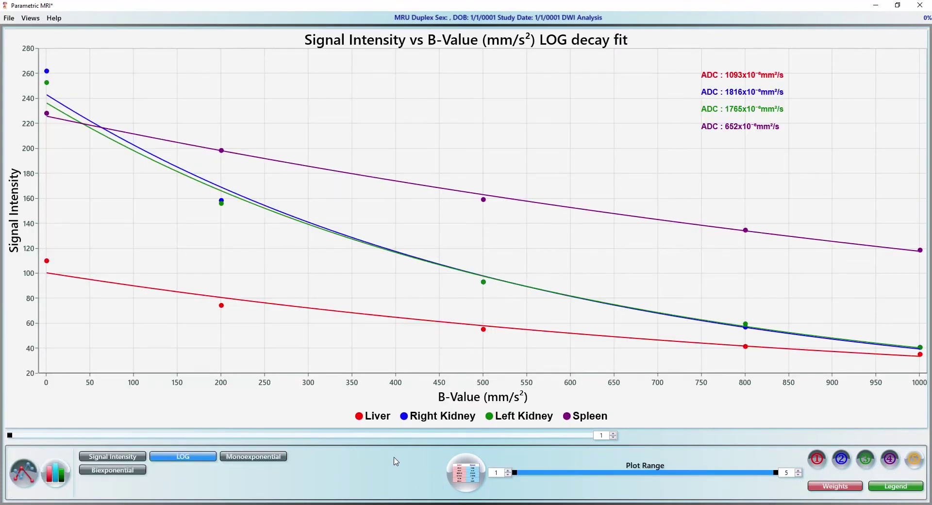
pyautogui.click(58, 471)
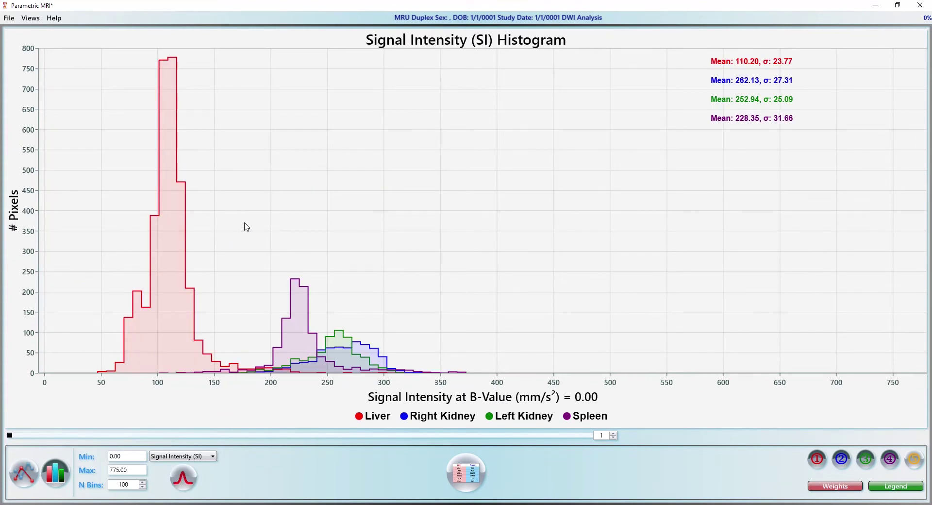
pyautogui.click(183, 456)
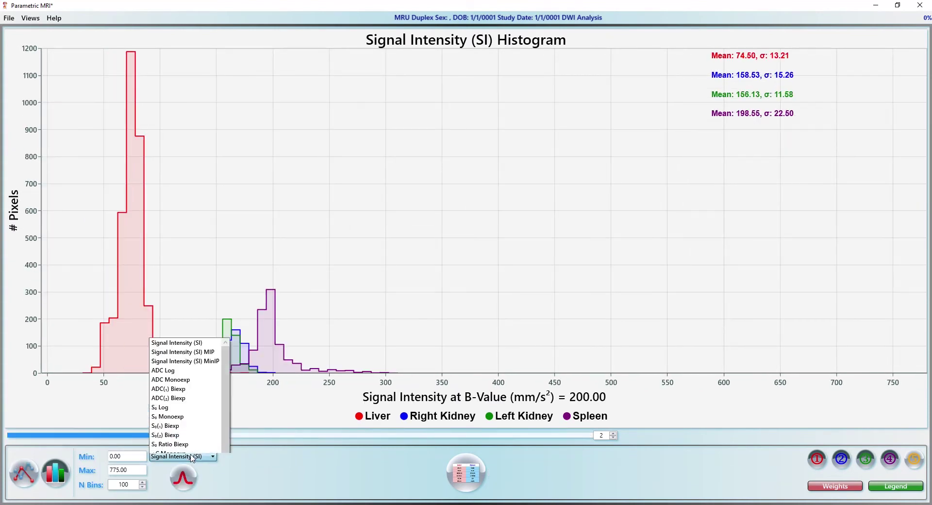
pyautogui.click(175, 293)
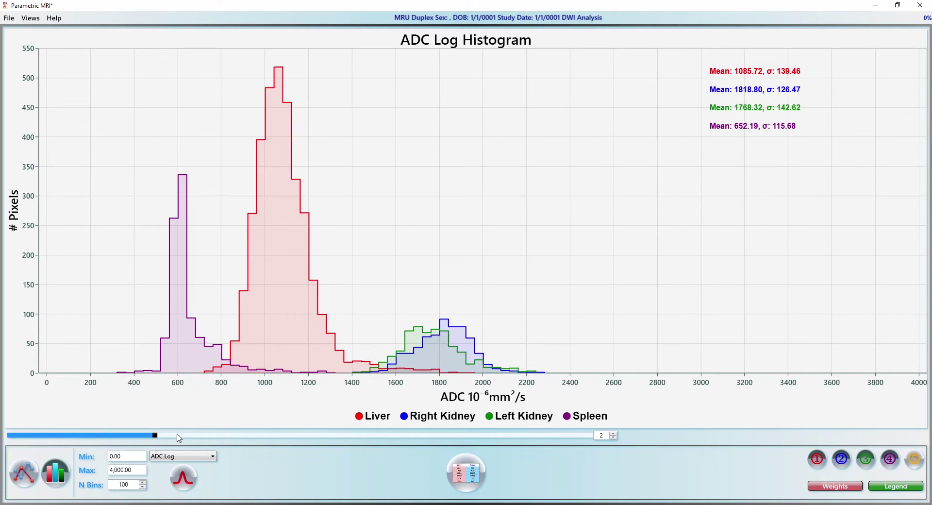
# - Switch the histogram measure to ADC Monoexp for the four organs
pyautogui.click(183, 456)
pyautogui.click(160, 304)
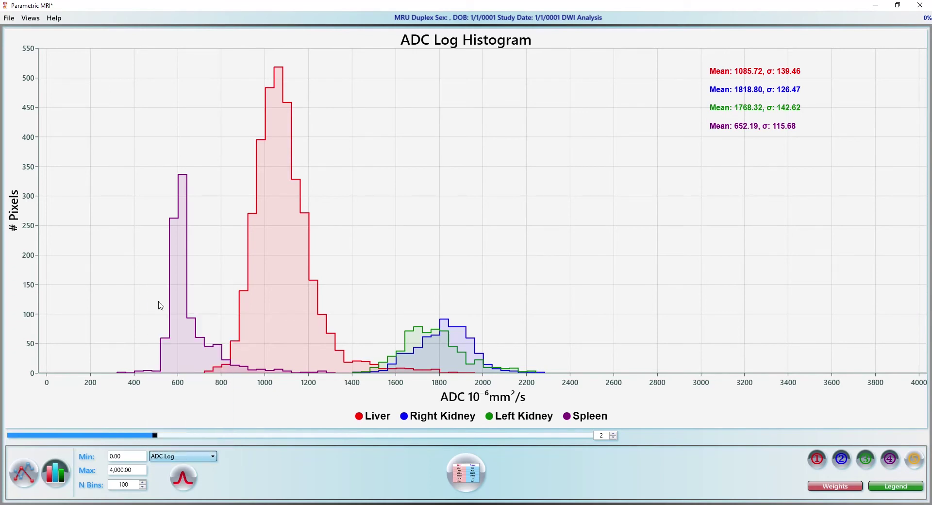
pyautogui.click(193, 458)
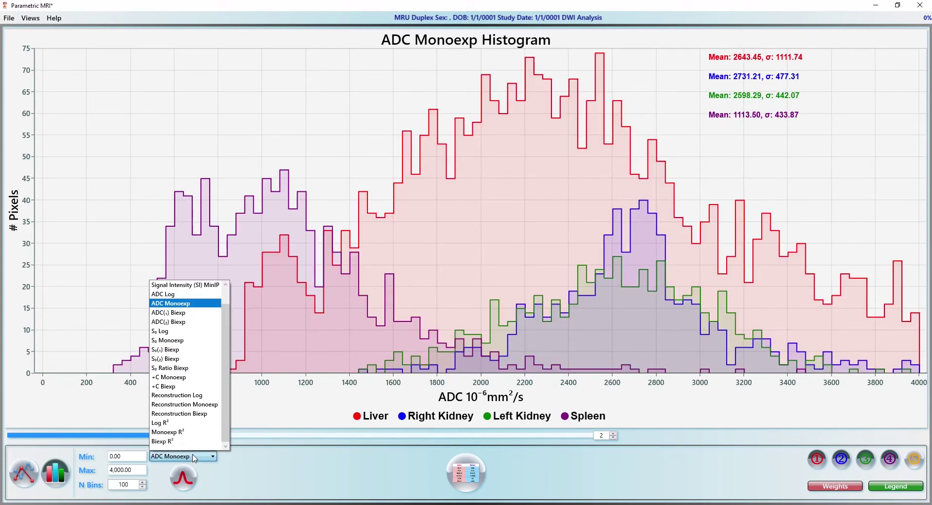
pyautogui.click(426, 200)
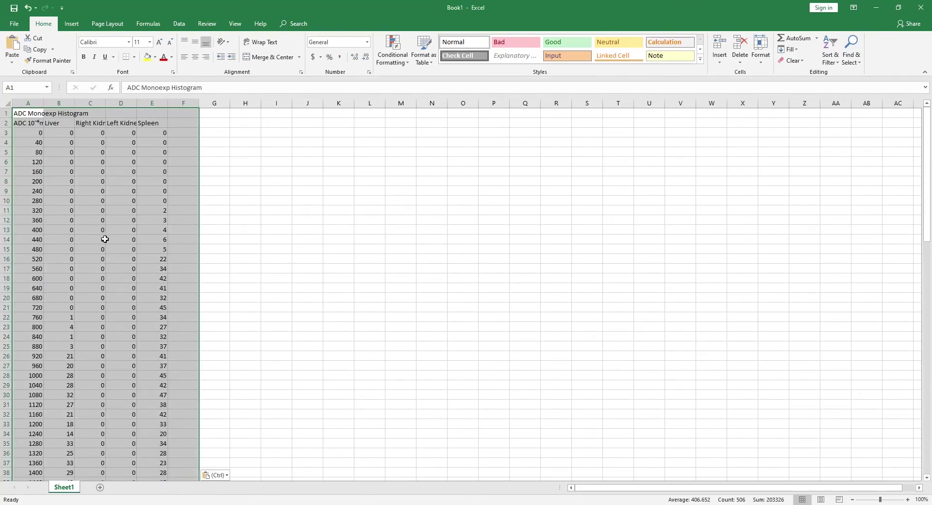
# - Deselect the pasted ADC Monoexp histogram counts in Book1 and switch back to pMRI
pyautogui.click(85, 222)
pyautogui.scroll(-13, 85, 223)
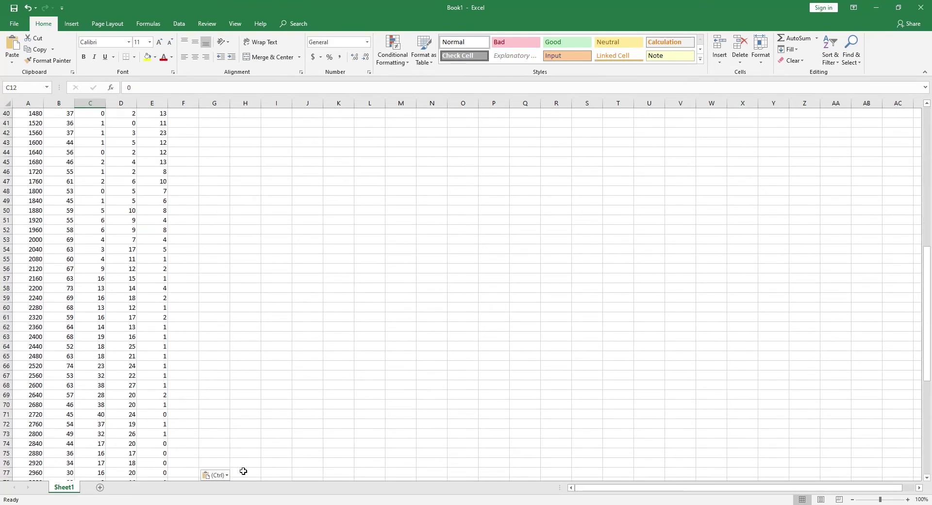
pyautogui.hotkey('alt', 'Tab')
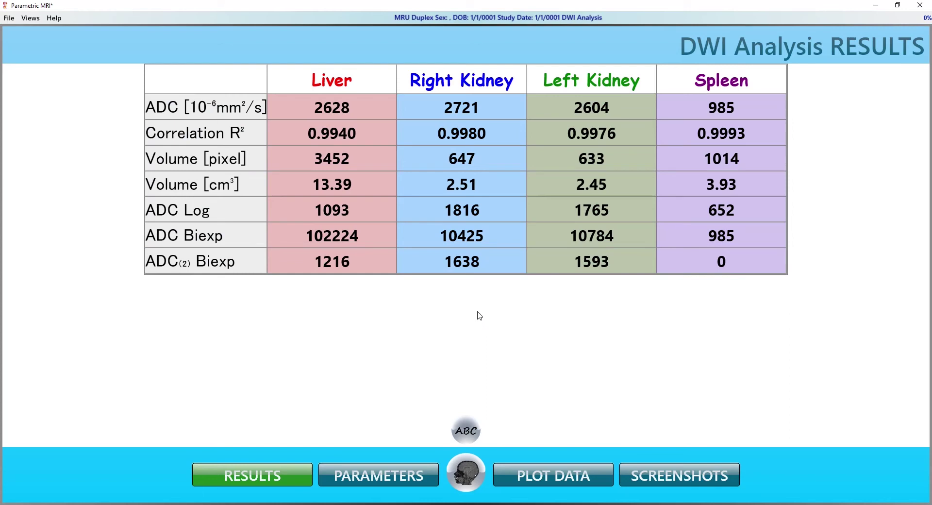
# - Display the ADC map in rainbow colours over the organ ROI image
pyautogui.click(467, 472)
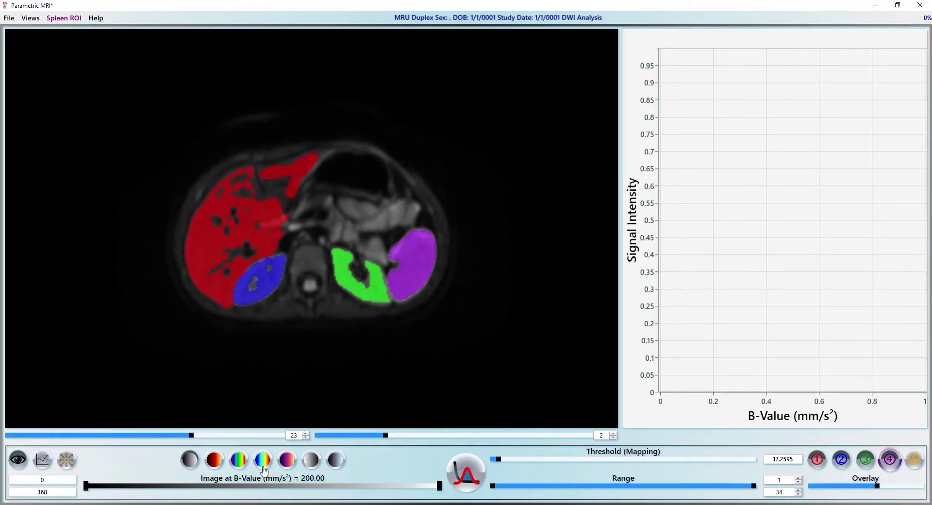
pyautogui.click(262, 467)
pyautogui.rightClick(300, 253)
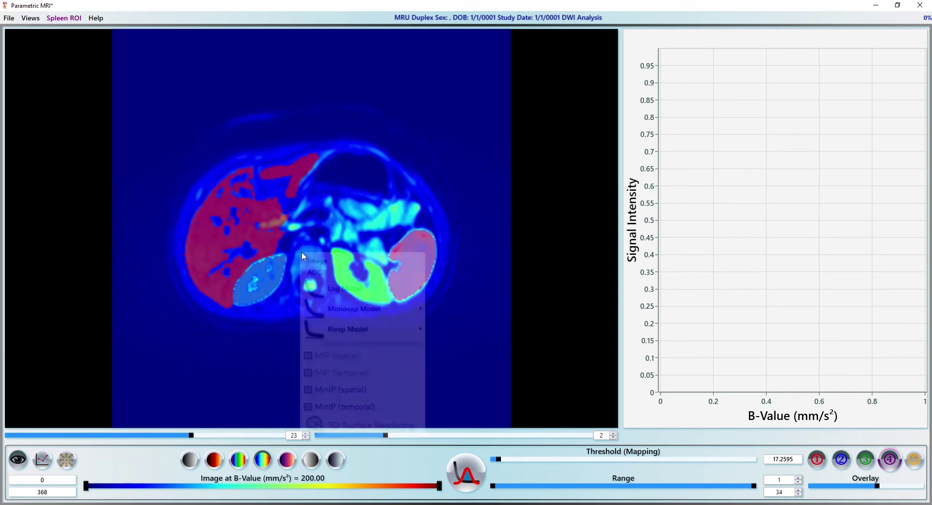
pyautogui.click(333, 272)
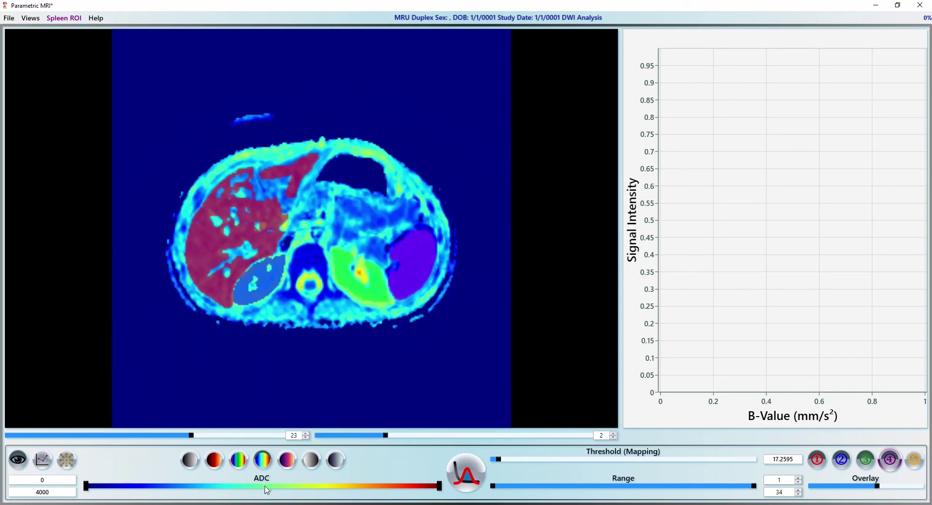
# - Save all four results, ROI, ADC and histogram screenshots as a DICOM series
pyautogui.click(466, 483)
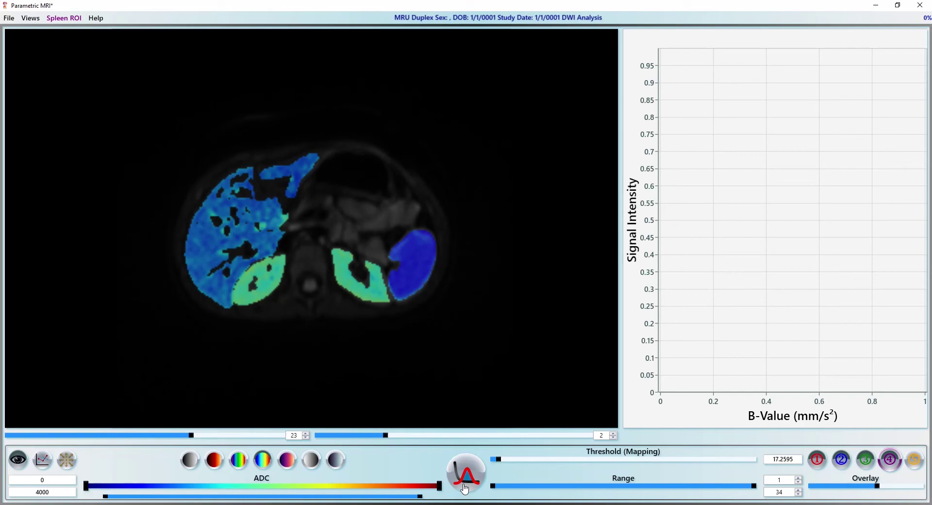
pyautogui.click(466, 483)
pyautogui.click(668, 481)
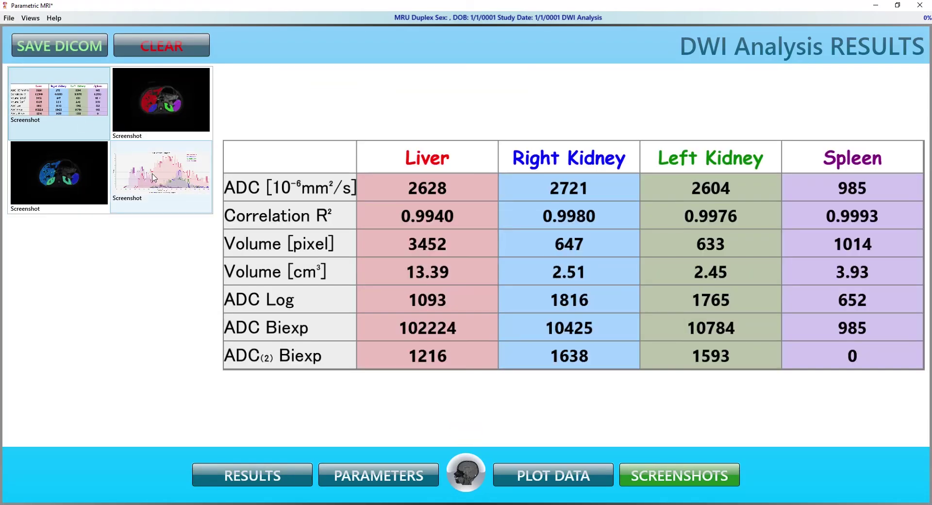
pyautogui.click(154, 179)
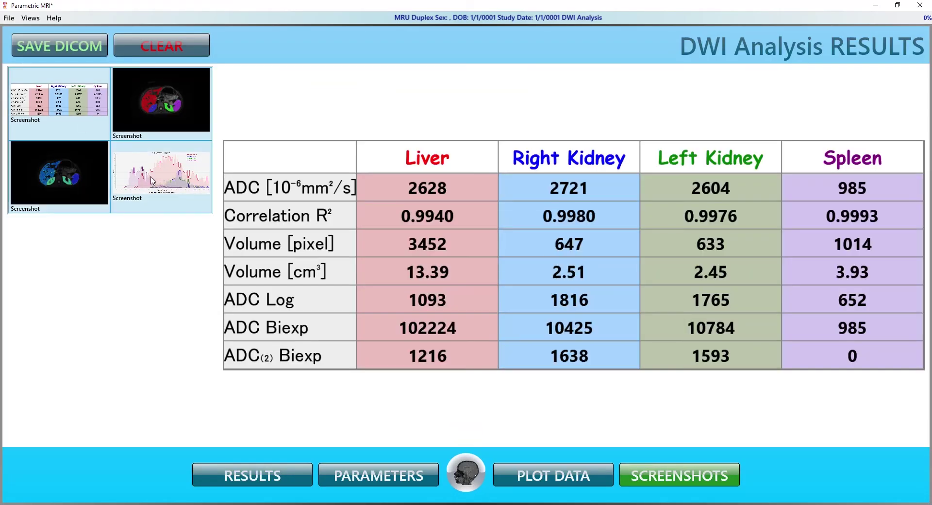
pyautogui.rightClick(80, 115)
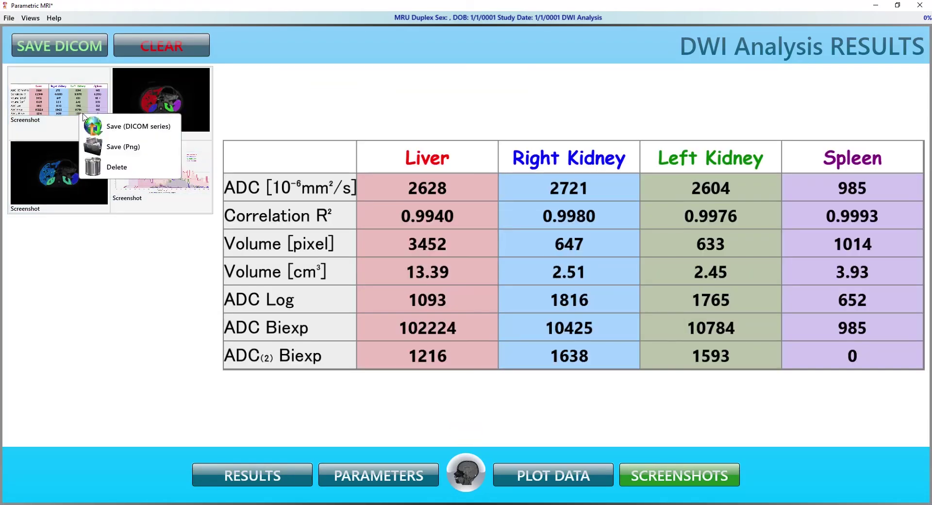
pyautogui.click(116, 127)
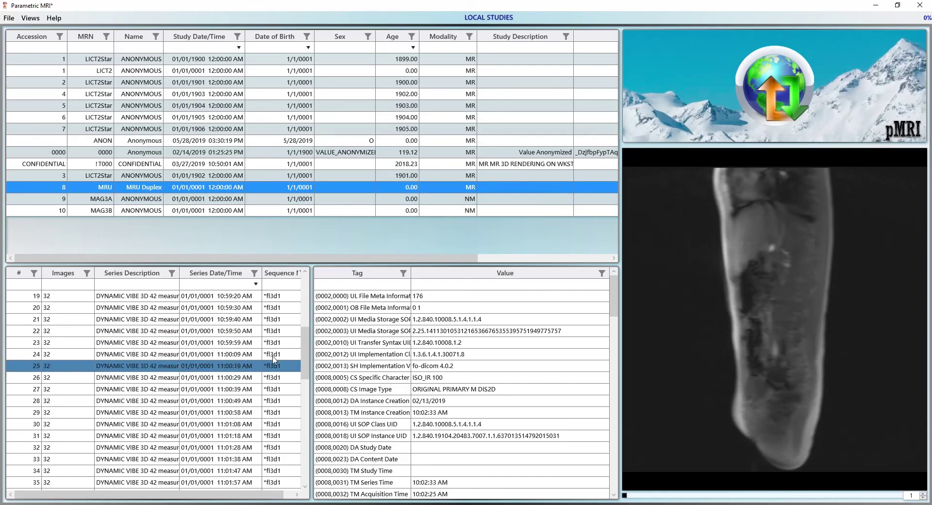
# - Start renaming new series 1208's Secondary Capture description to 'DWI'
pyautogui.moveTo(305, 359); pyautogui.dragTo(297, 503)
pyautogui.click(188, 484)
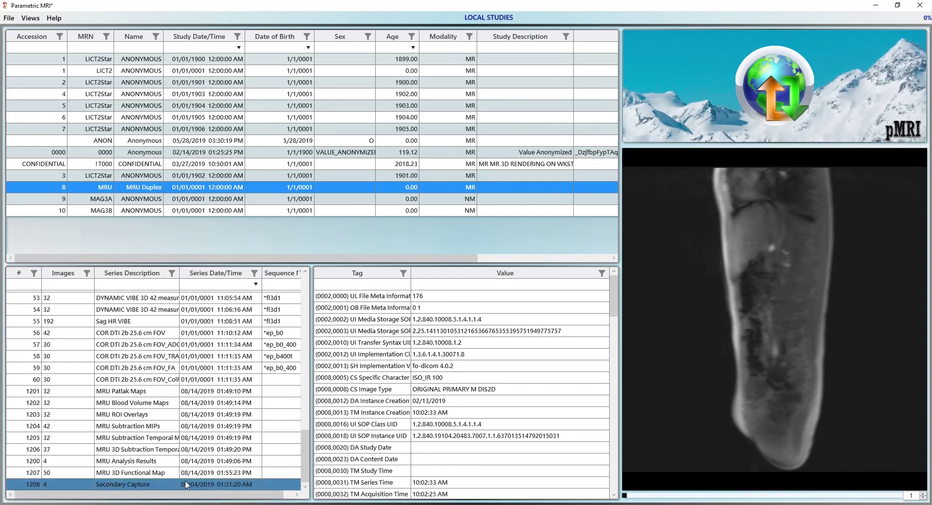
pyautogui.click(140, 484)
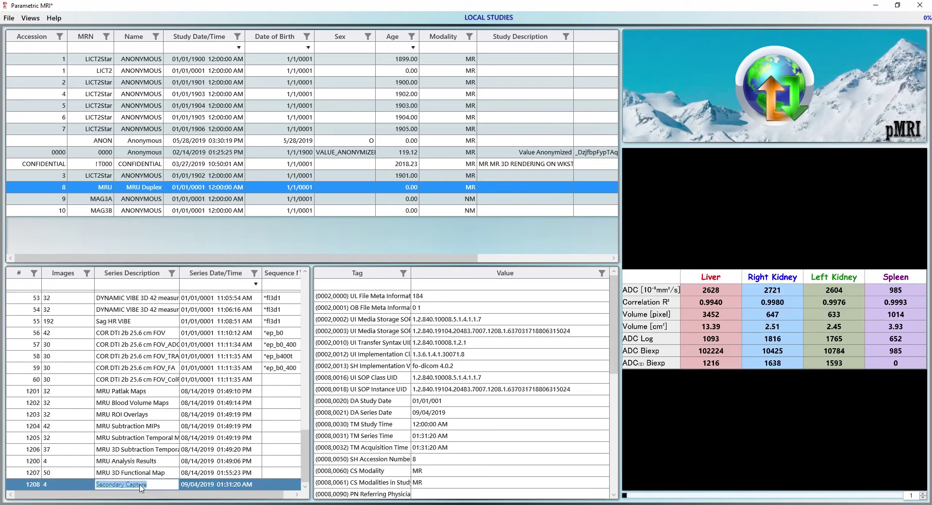
pyautogui.write('DWI An')
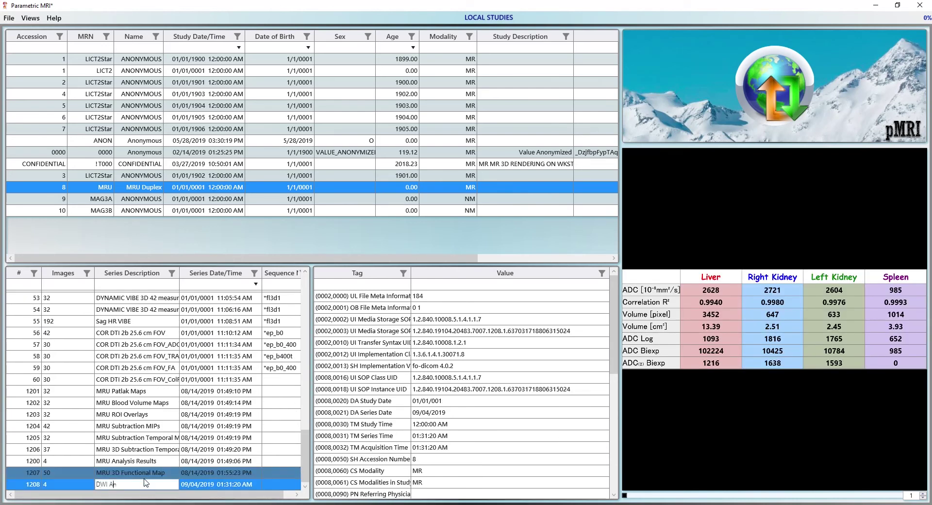